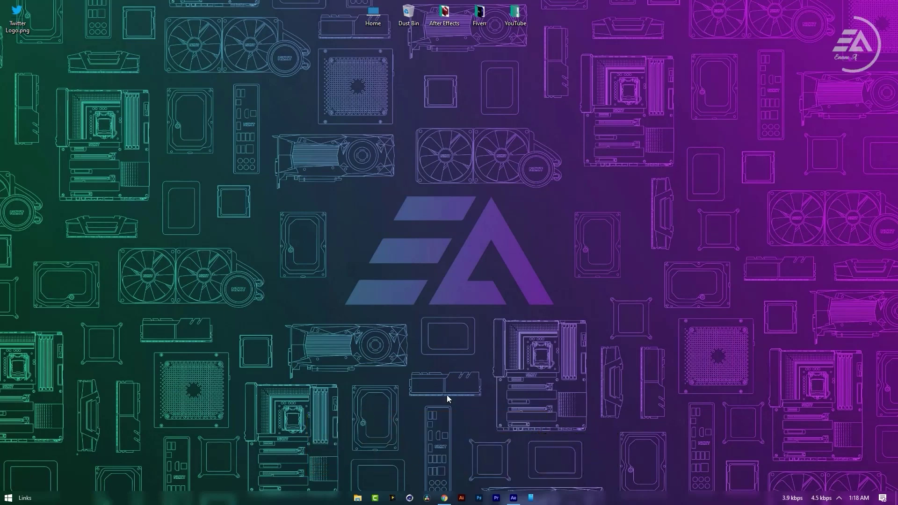
Create a 1920×1080 composition named '3D Logo Animation', keeping 30 fps and 10 seconds.
left_click(510, 499)
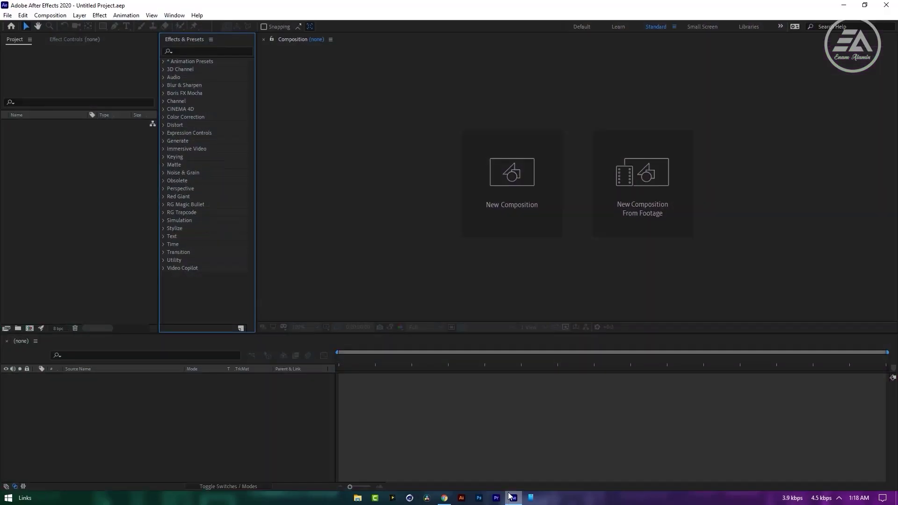
left_click(514, 208)
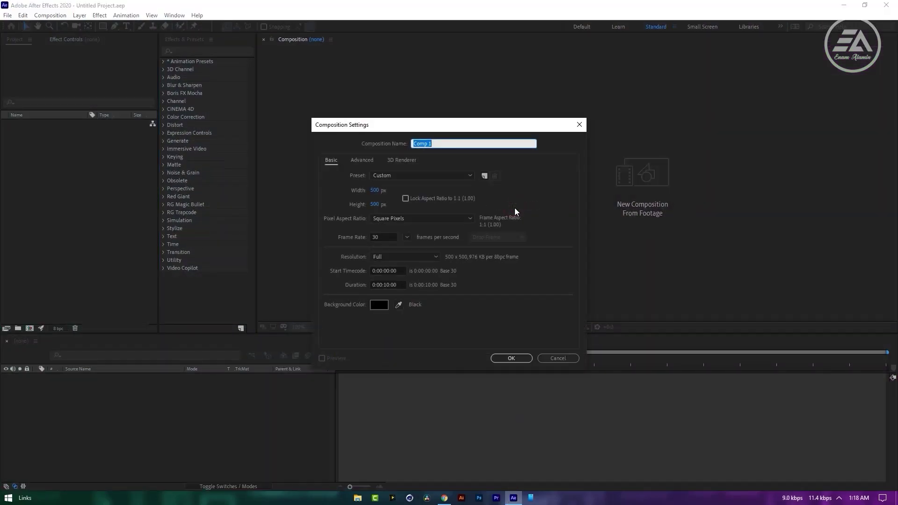
type("3D ")
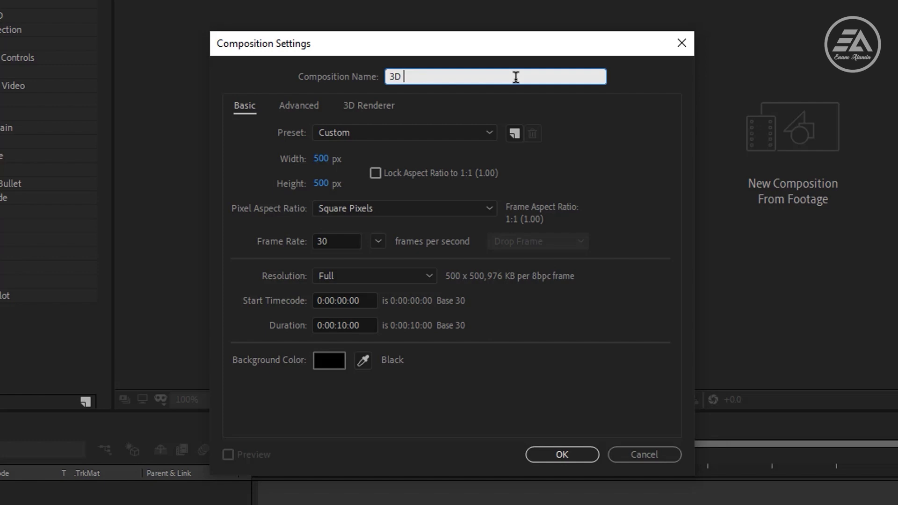
type("Logo Animation")
left_click(321, 158)
type("1920")
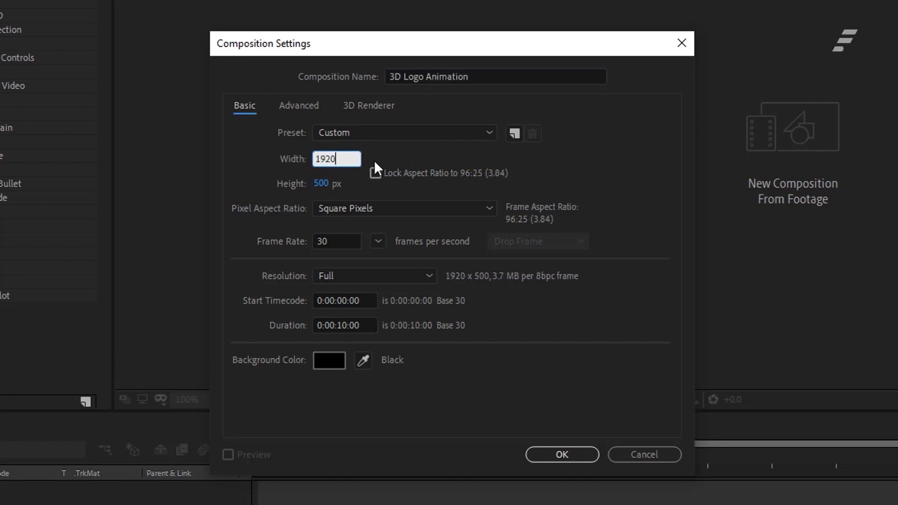
key("Tab")
type("1080")
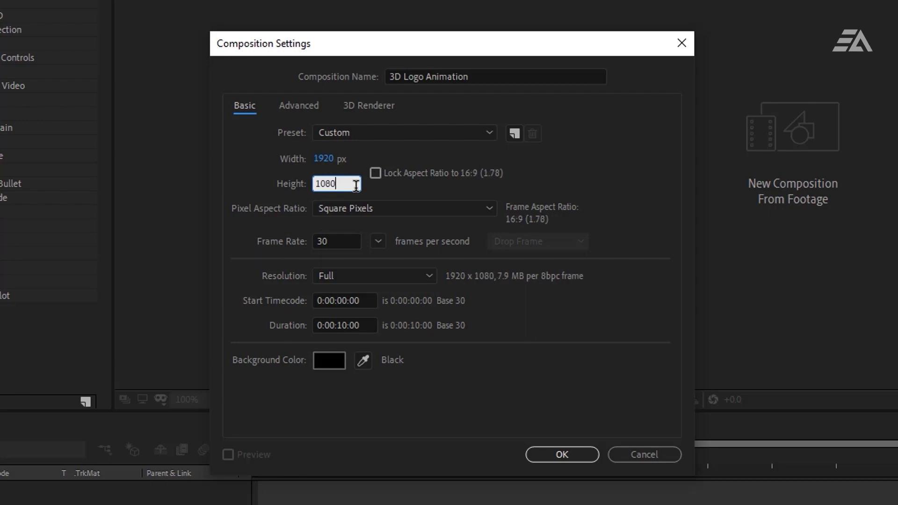
key("Tab")
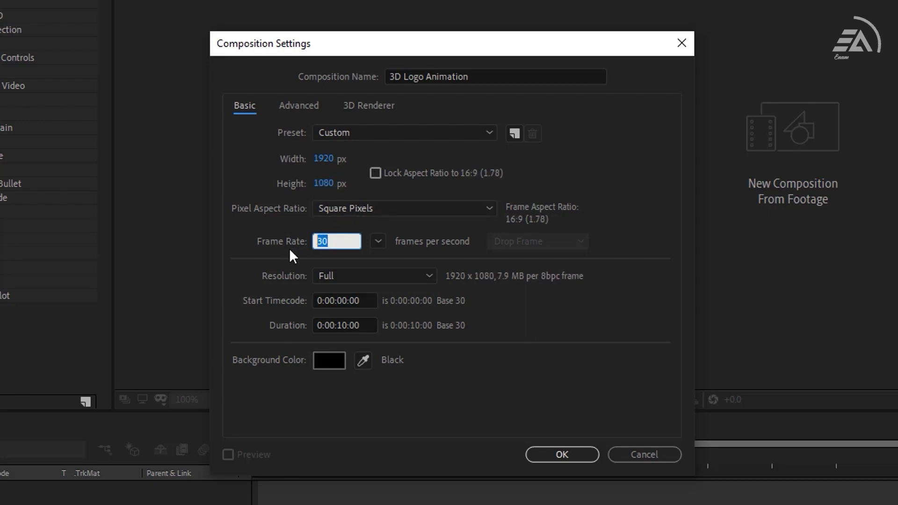
double_click(338, 324)
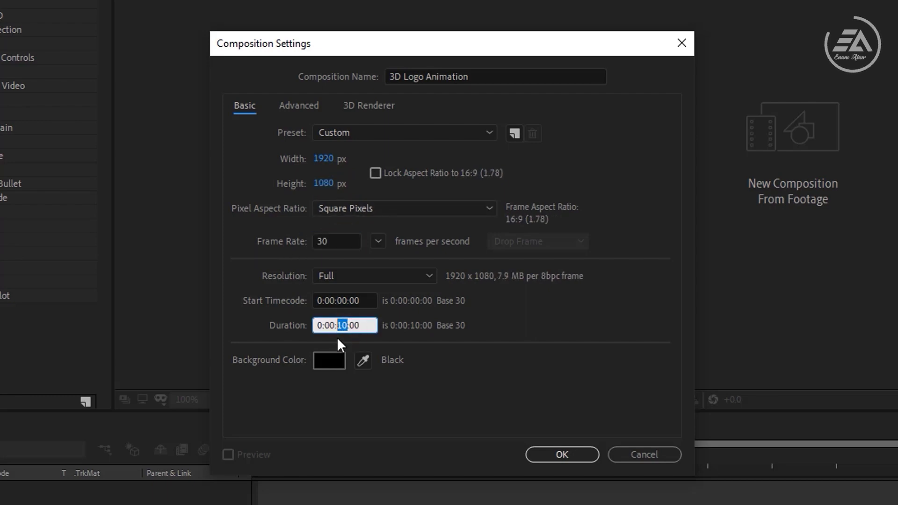
left_click(554, 455)
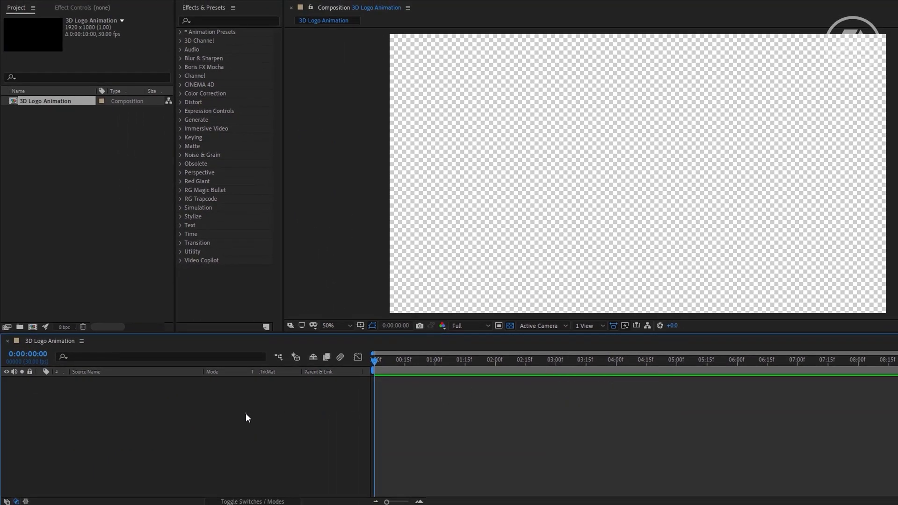
Add a white, comp-sized solid layer named 'Background' to the timeline.
right_click(185, 454)
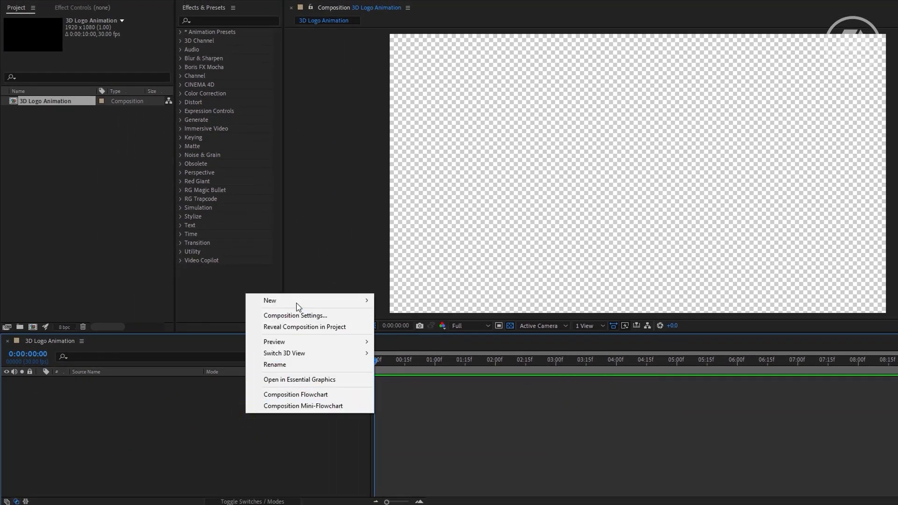
mouse_move(244, 324)
left_click(400, 326)
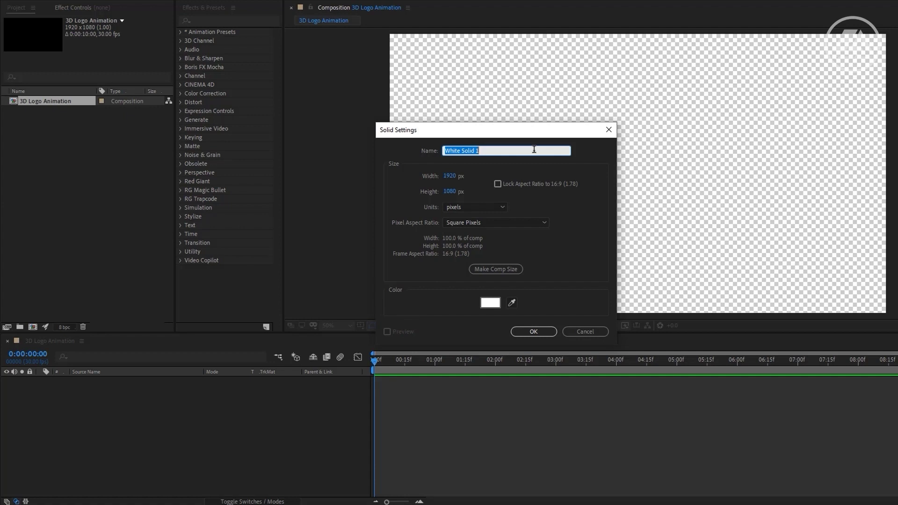
type("Background")
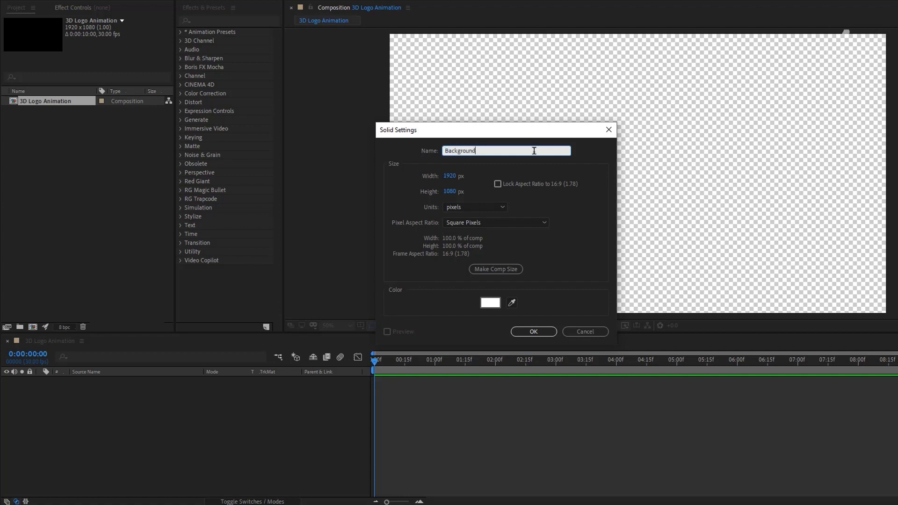
left_click(490, 303)
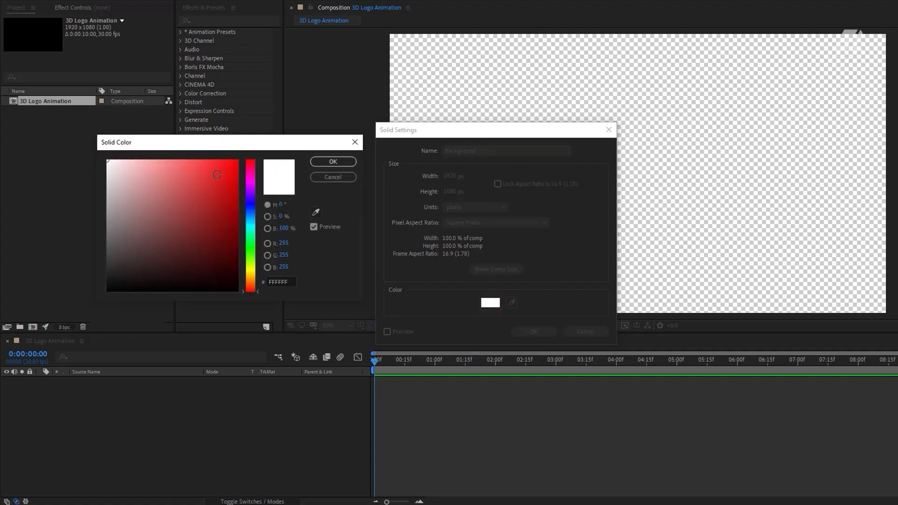
left_click(333, 162)
left_click(537, 333)
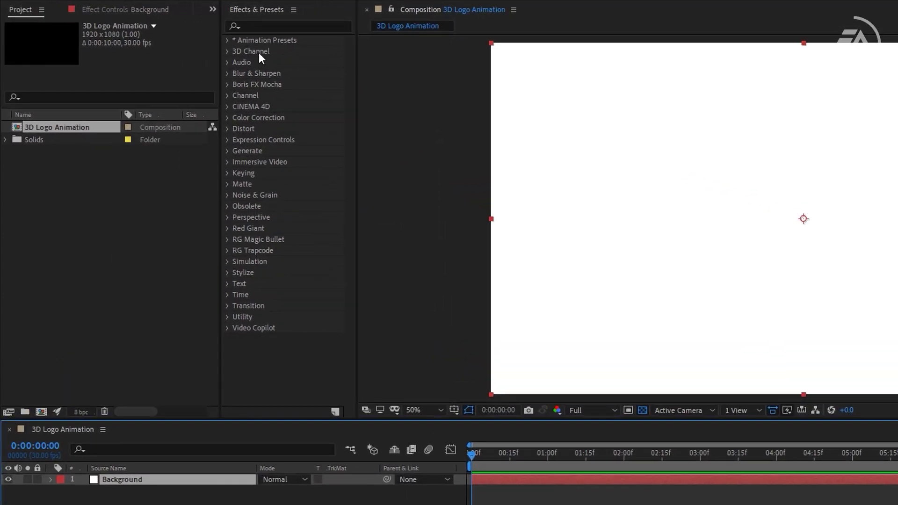
Apply Gradient Ramp to Background, swap its colours and make it a Radial Ramp.
left_click(223, 19)
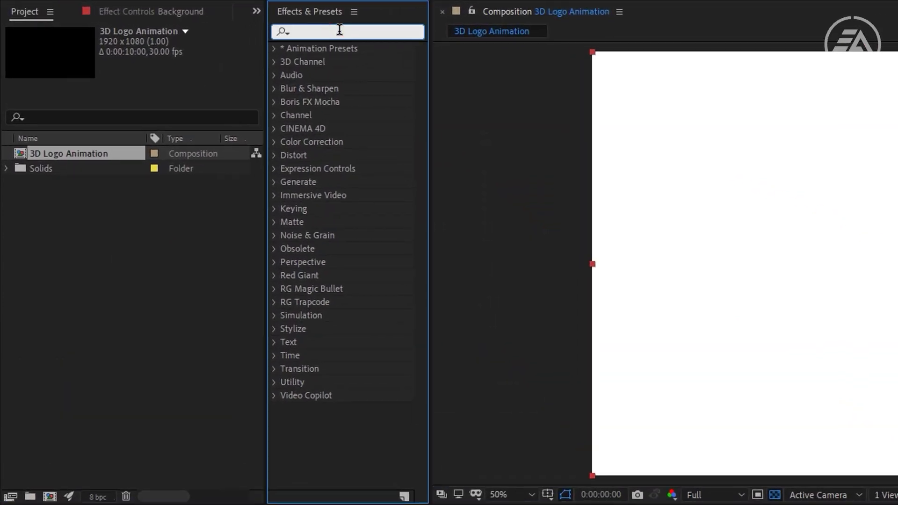
type("Ramp")
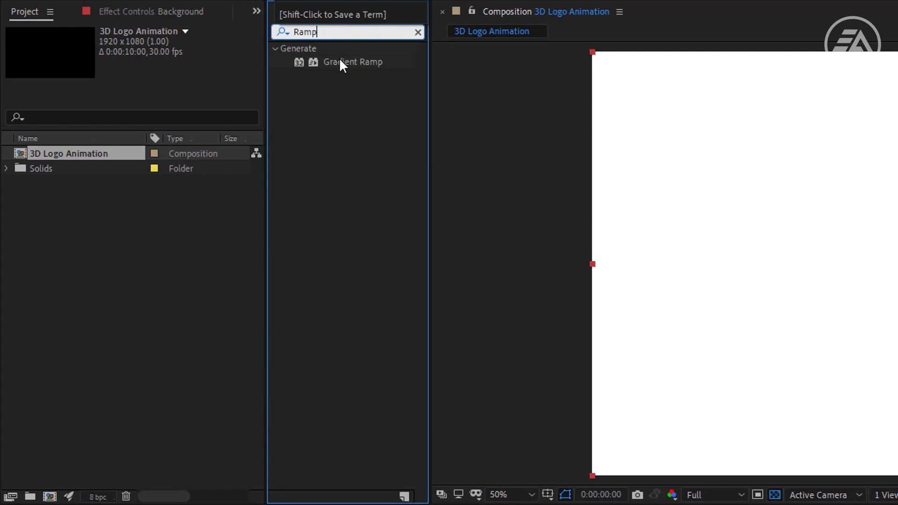
left_click_drag(354, 62, 770, 185)
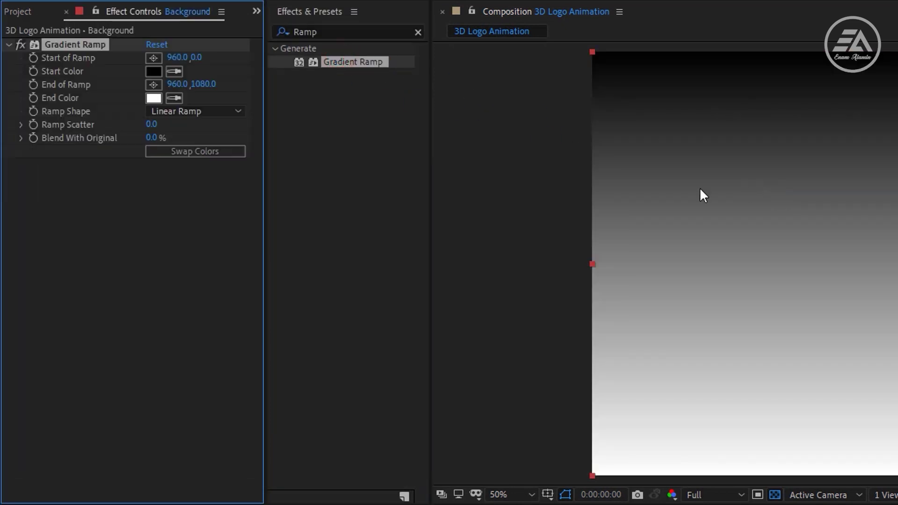
left_click(198, 155)
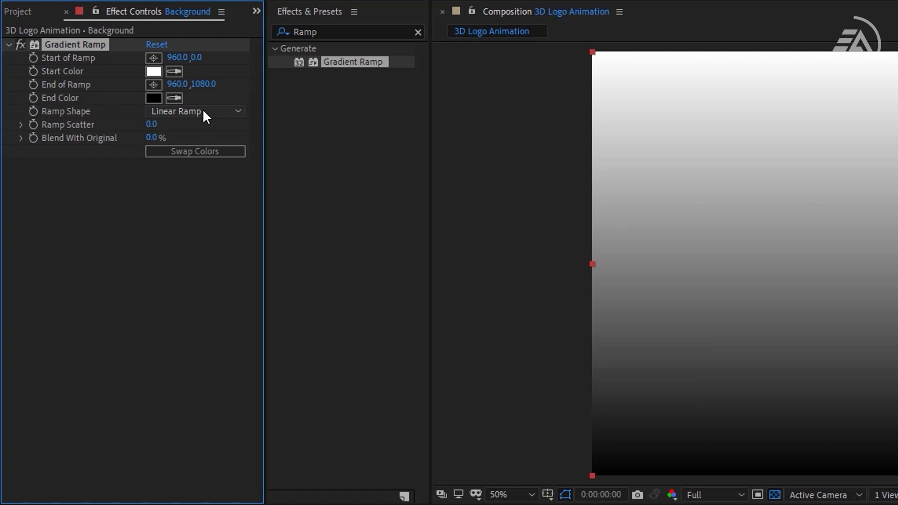
left_click(203, 111)
left_click(228, 144)
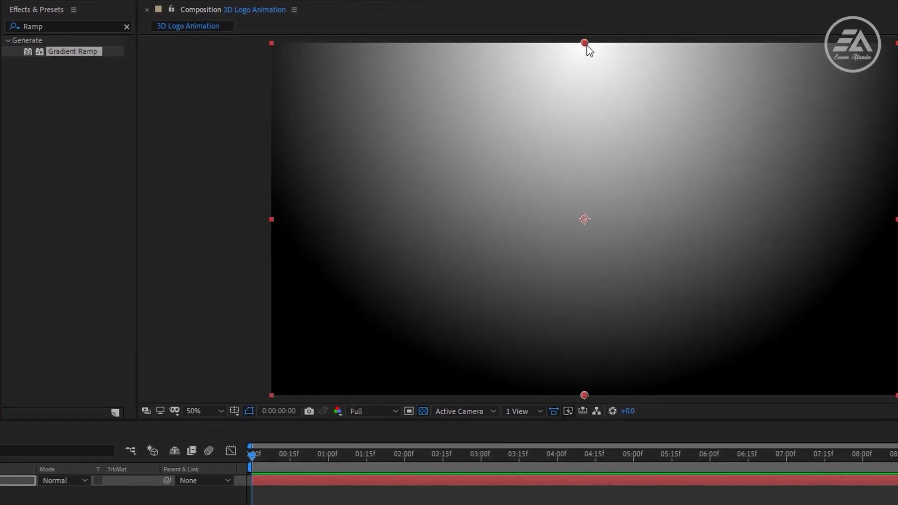
Centre the ramp's start point, widen its end point, and set End Color to grey 545454.
left_click_drag(585, 43, 586, 222)
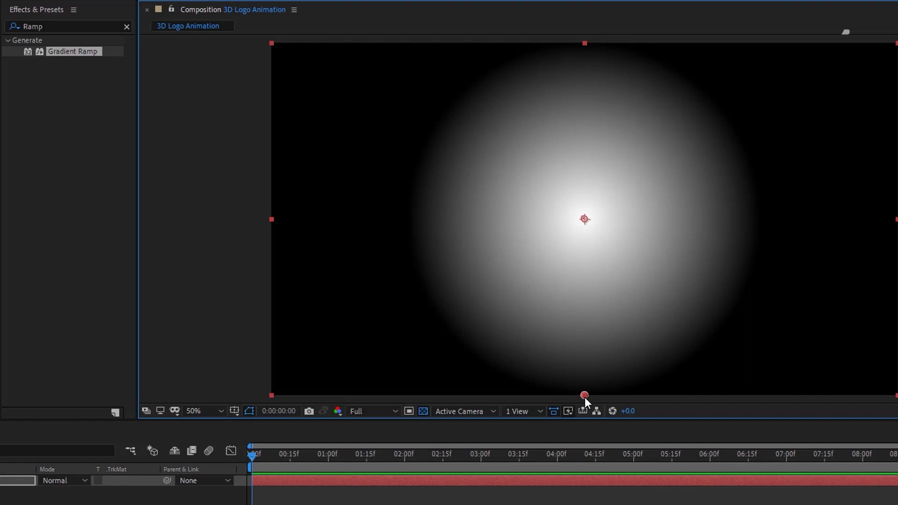
left_click_drag(585, 396, 61, 391)
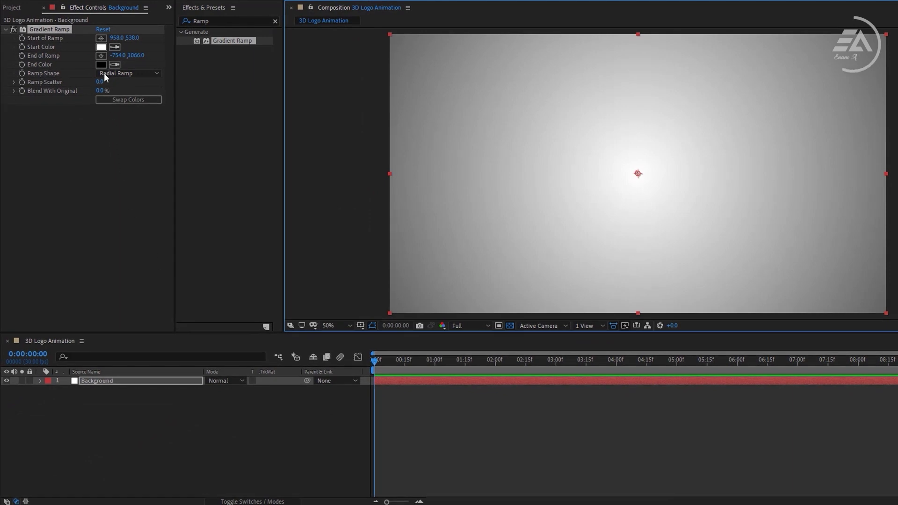
left_click(102, 65)
left_click(129, 273)
mouse_move(129, 274)
left_mouse_down()
mouse_move(104, 268)
mouse_move(82, 248)
left_mouse_up()
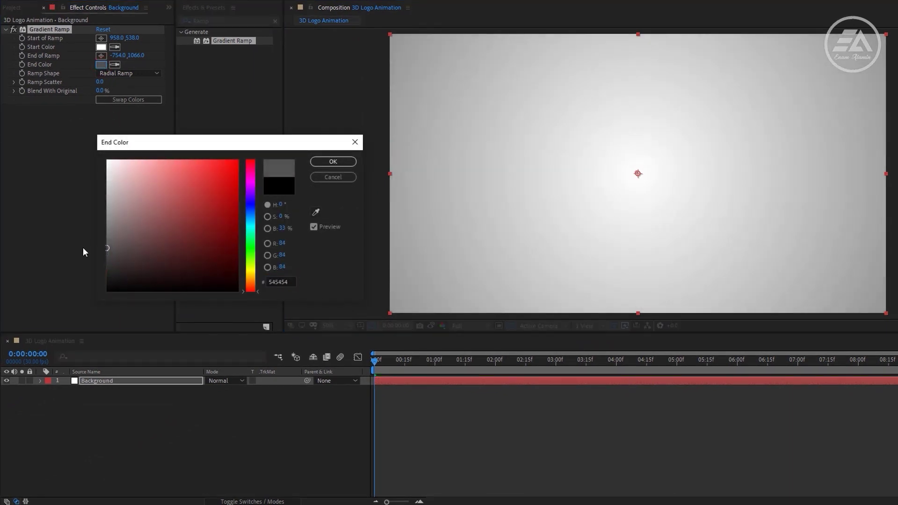
left_click(336, 163)
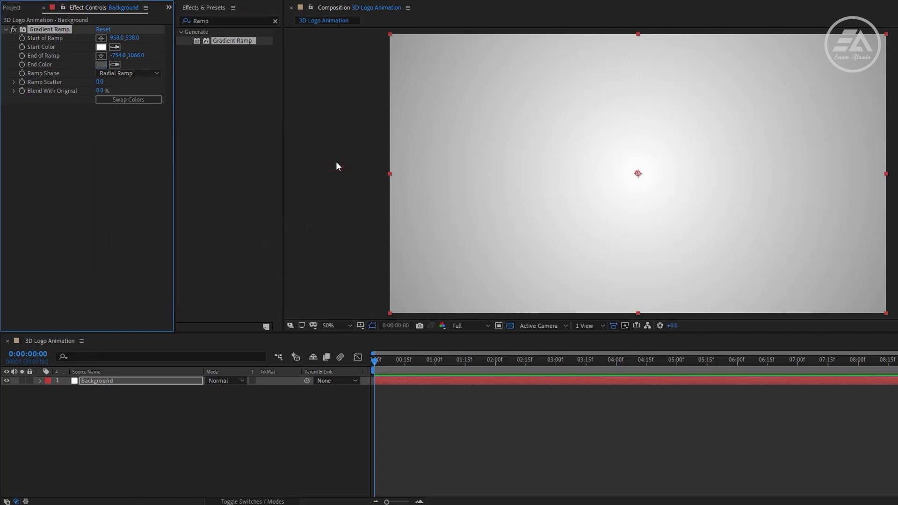
left_click(20, 7)
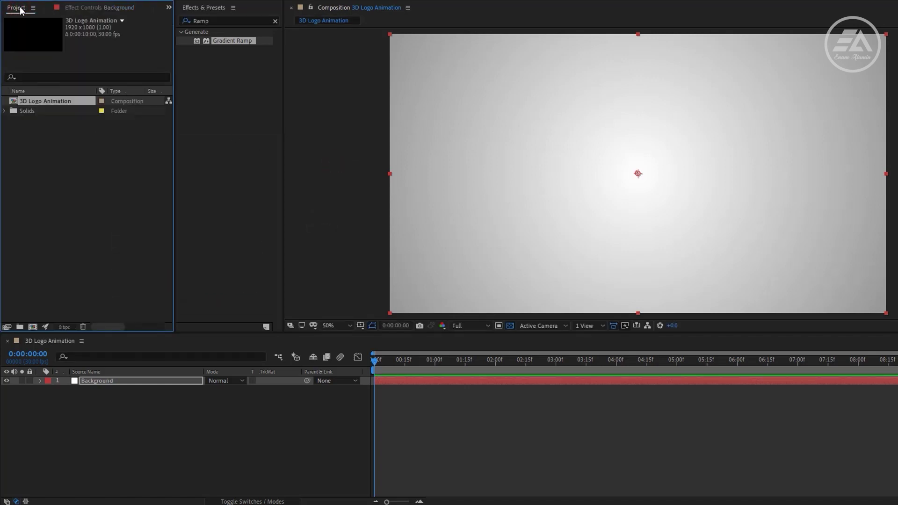
Create a new 500×500 composition named 'Logo'.
right_click(72, 159)
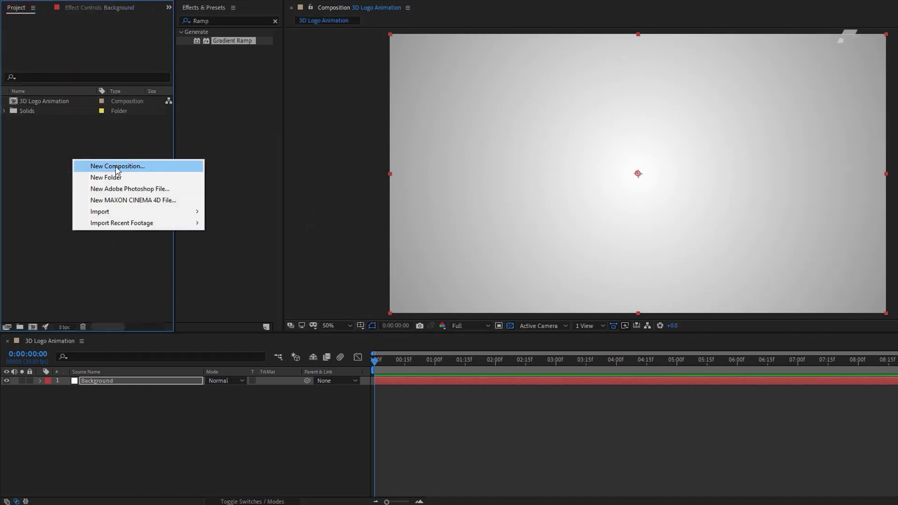
left_click(149, 168)
type("Logo")
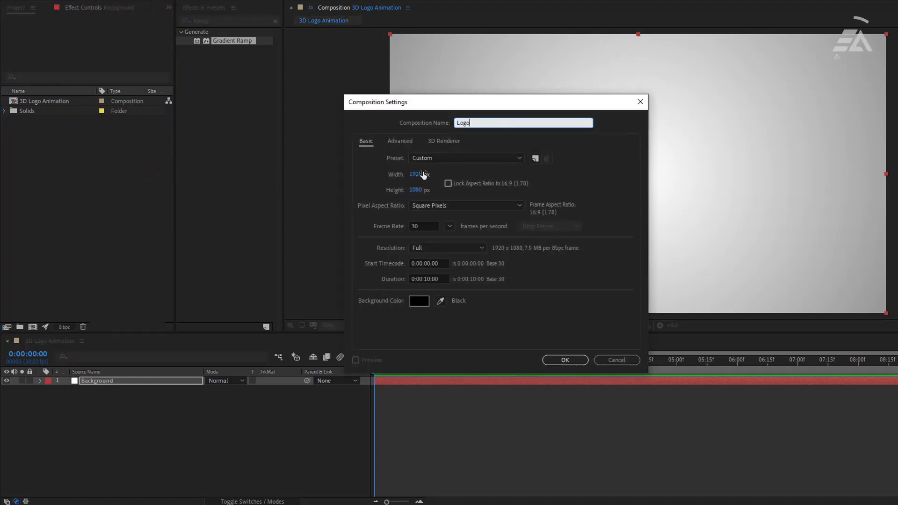
left_click(423, 175)
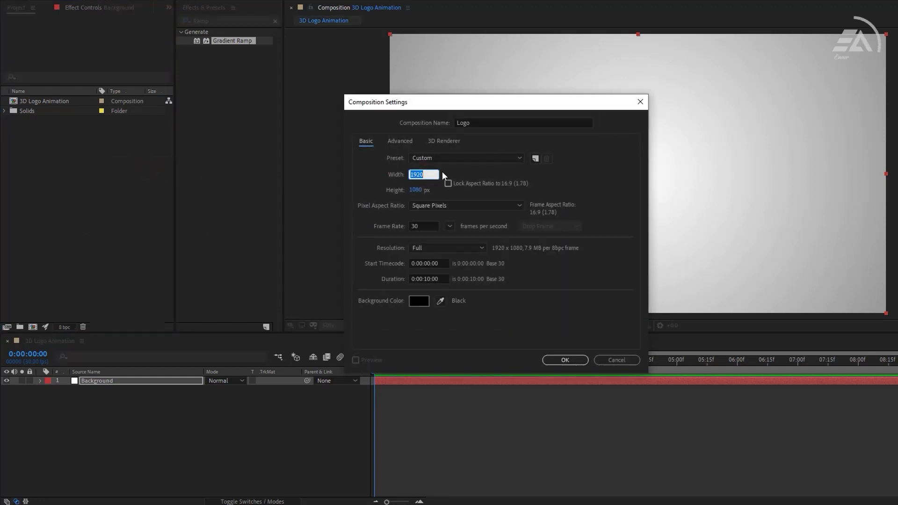
type("500")
left_click(427, 189)
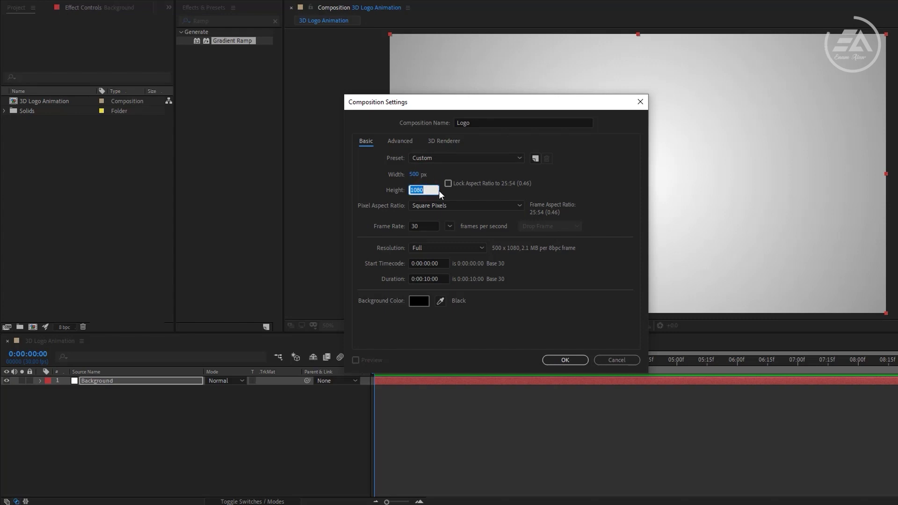
type("500")
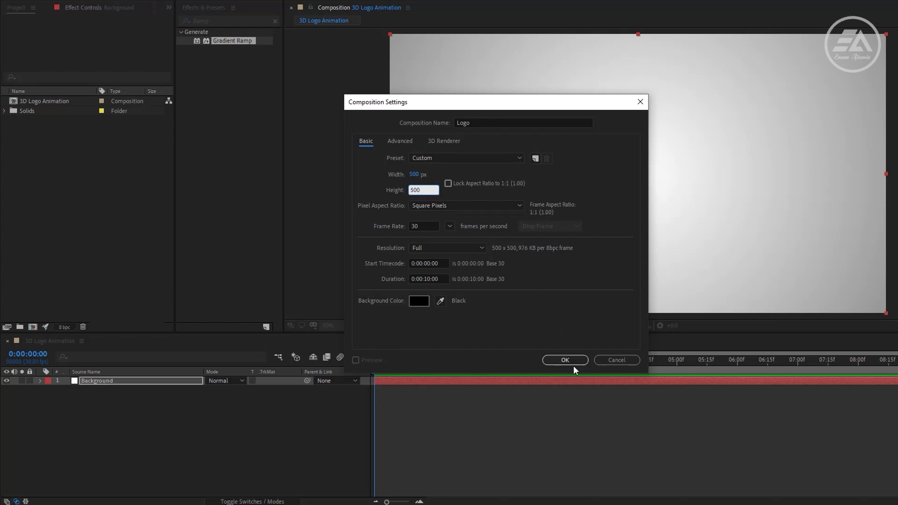
left_click(573, 360)
Import Twitter Logo.png into the Logo comp and scale it down to 240%.
left_click(117, 238)
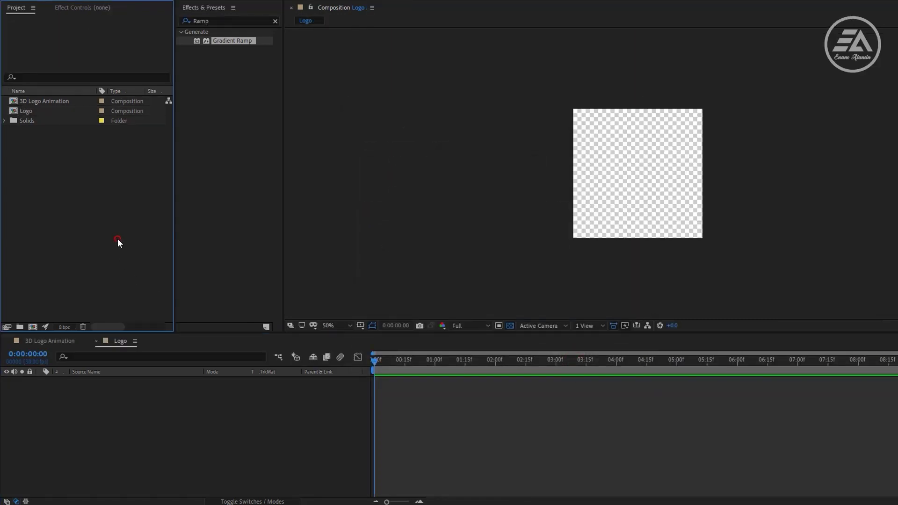
double_click(117, 238)
left_click(291, 71)
left_click(408, 312)
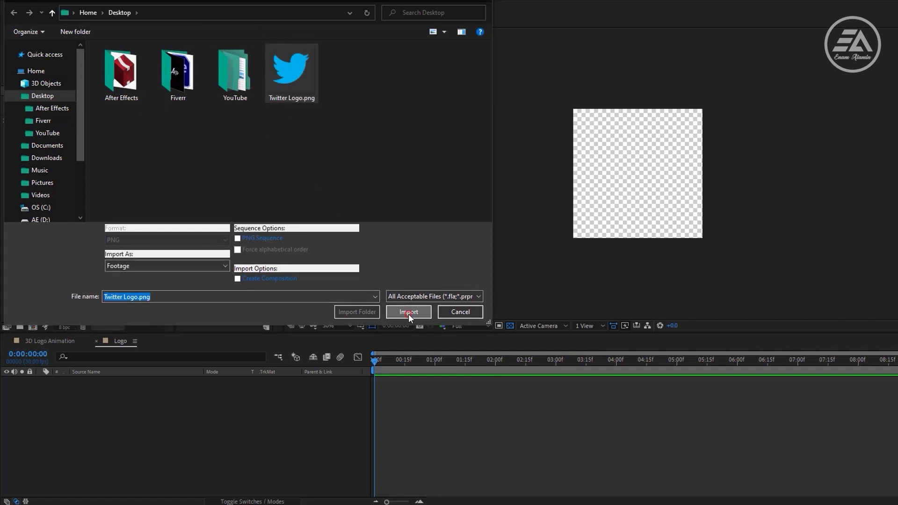
left_click_drag(53, 134, 143, 402)
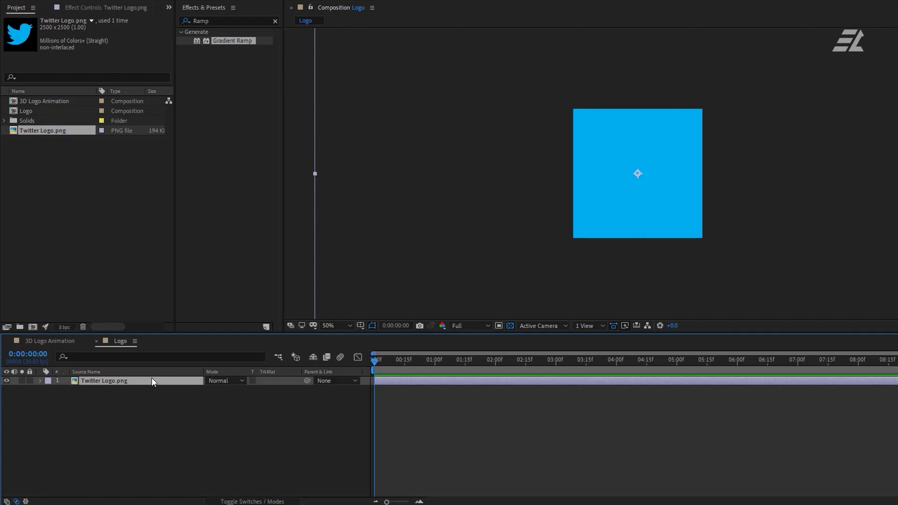
key("s")
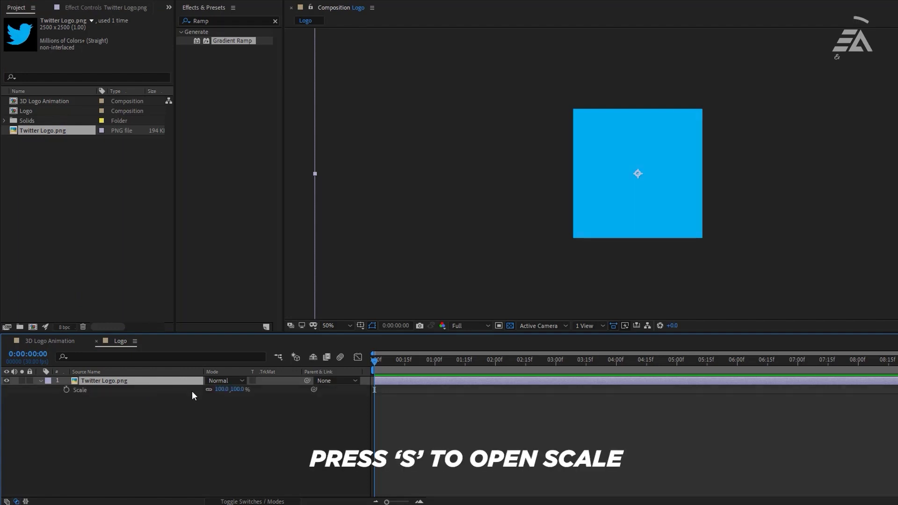
left_click_drag(221, 389, 179, 388)
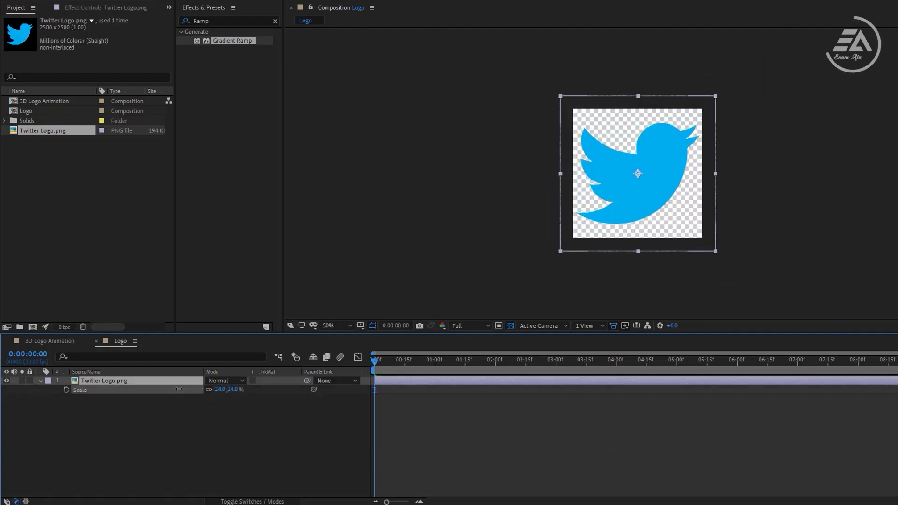
Place the Logo comp above Background in 3D Logo Animation and make it 3D.
left_click(59, 345)
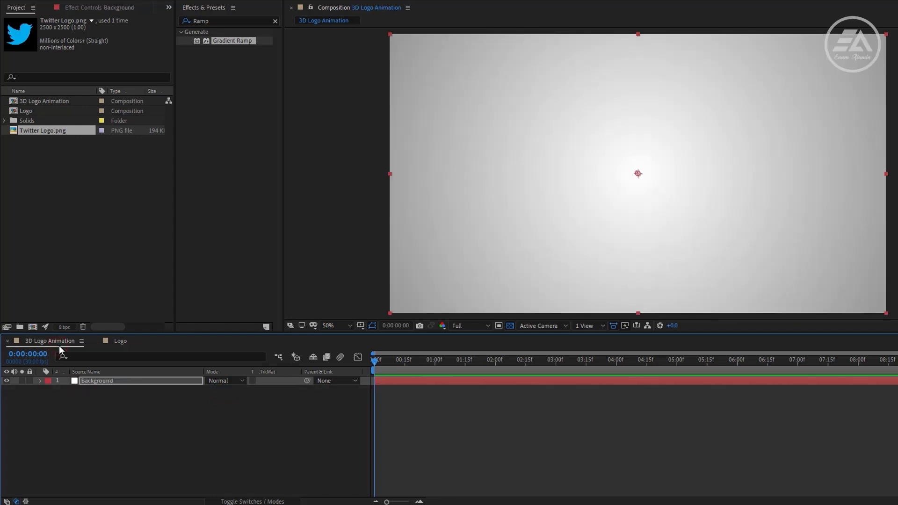
left_click(33, 110)
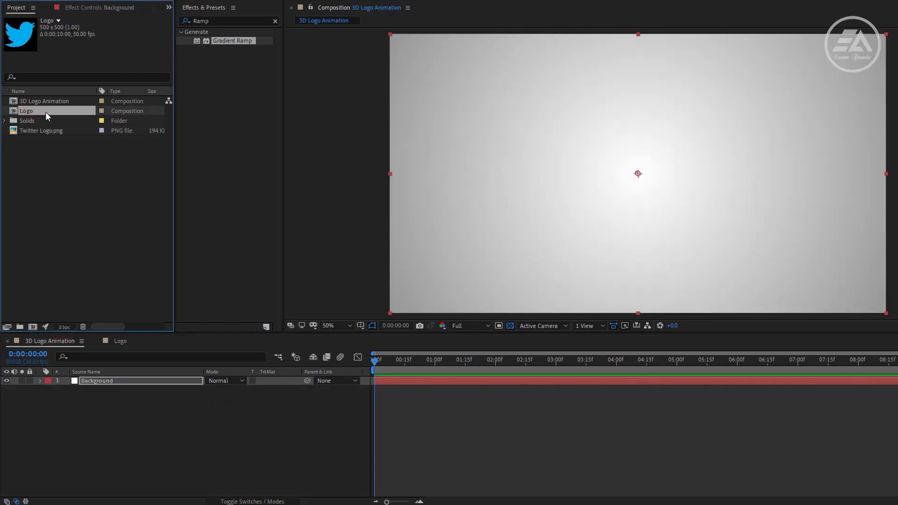
left_click_drag(46, 111, 127, 384)
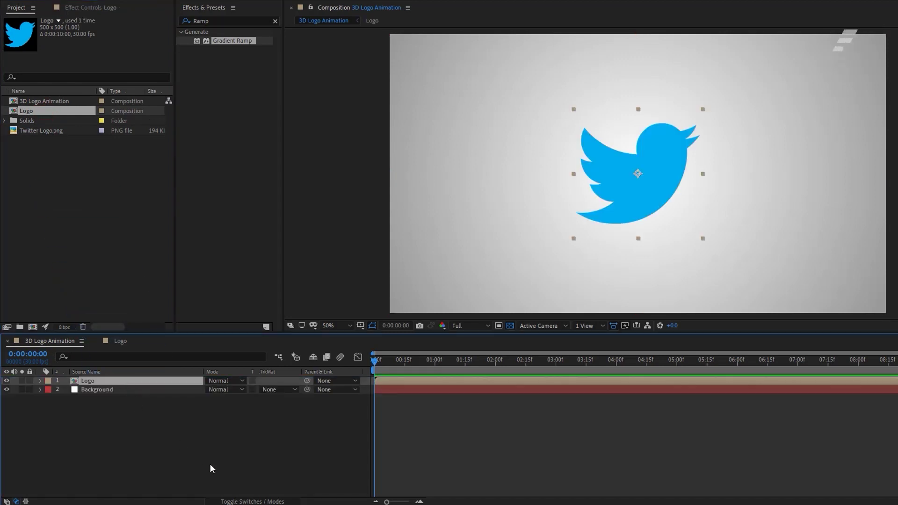
left_click(247, 501)
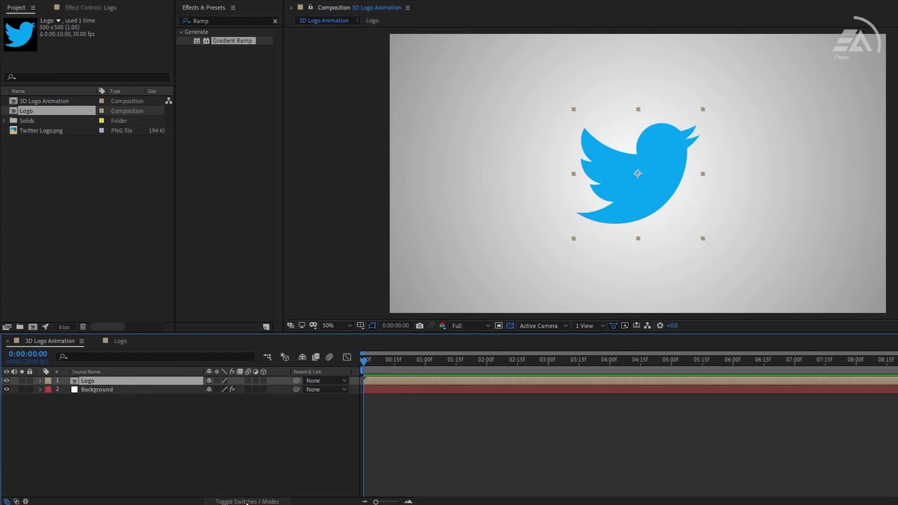
left_click(263, 380)
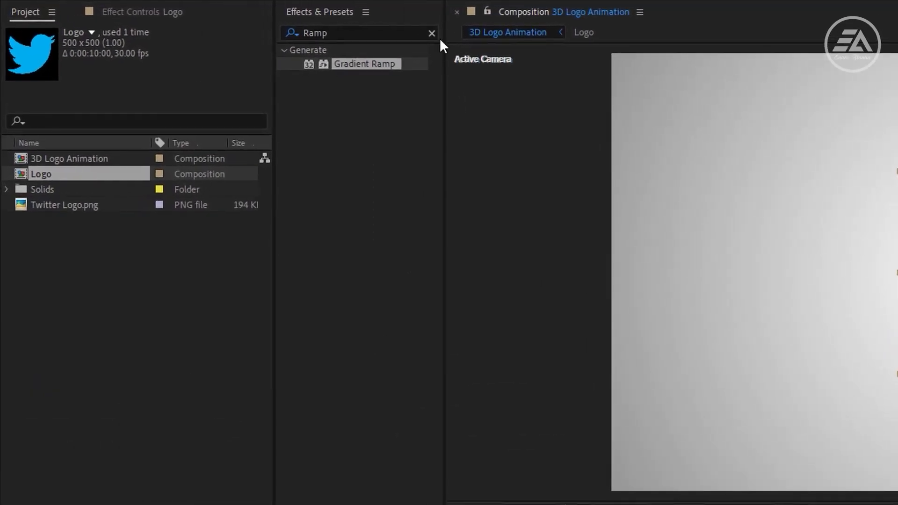
Apply an Exposure effect to the Logo layer set to -1.00.
left_click(275, 21)
left_click(428, 34)
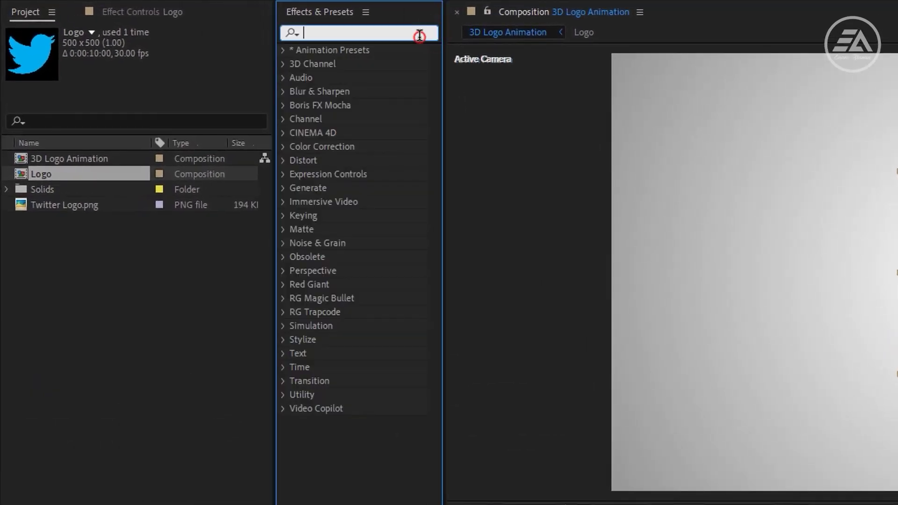
type("expos")
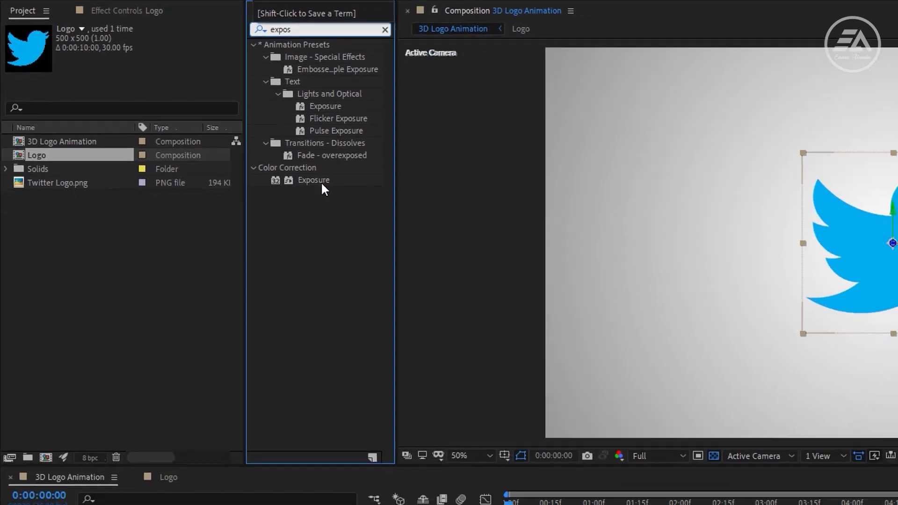
left_click_drag(360, 204, 233, 504)
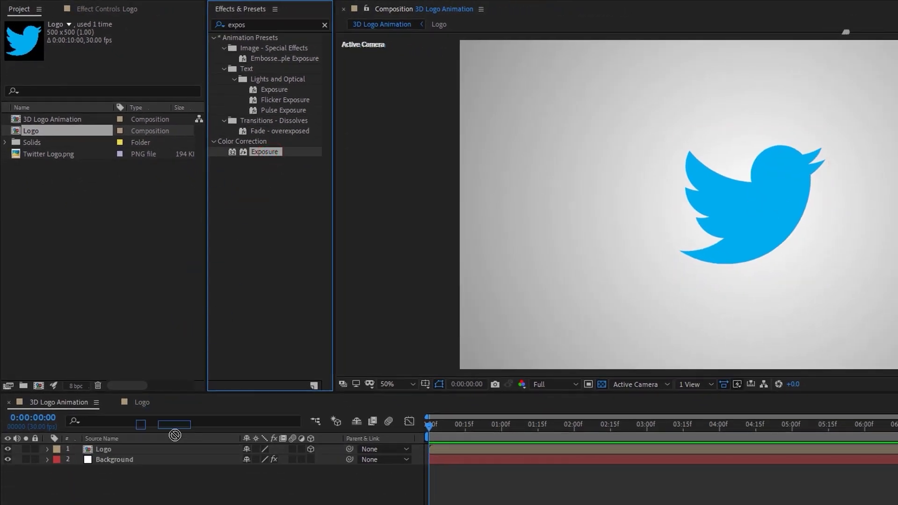
left_click_drag(175, 436, 163, 450)
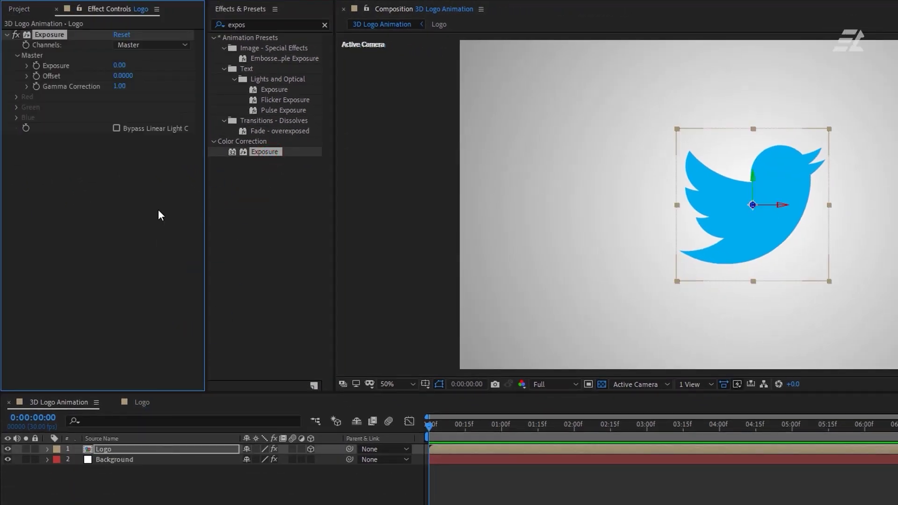
left_click(120, 65)
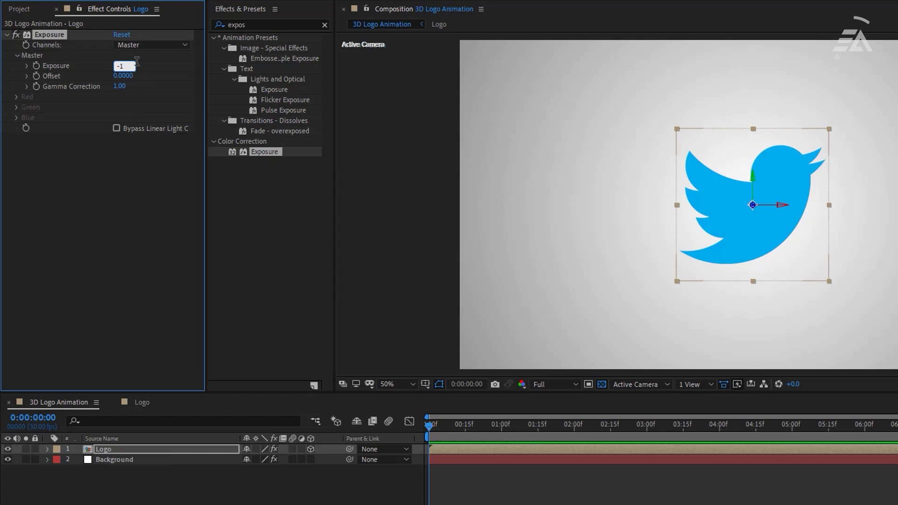
type("-1")
key("Return")
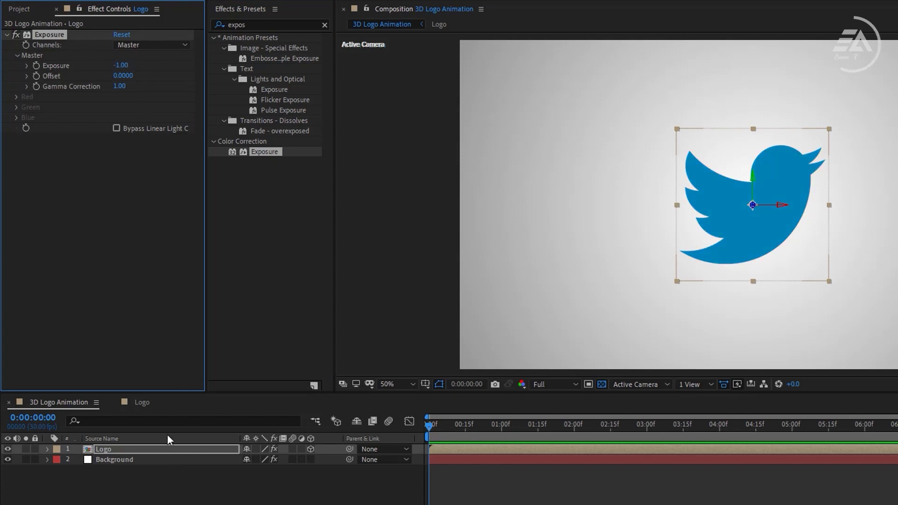
left_click(158, 451)
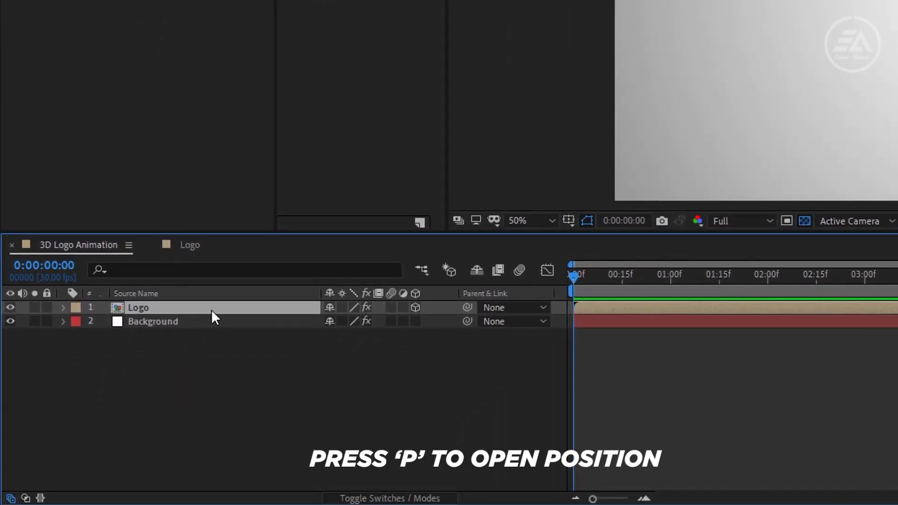
Give the Logo layer's Position the expression [position[0],position[1],index].
key("p")
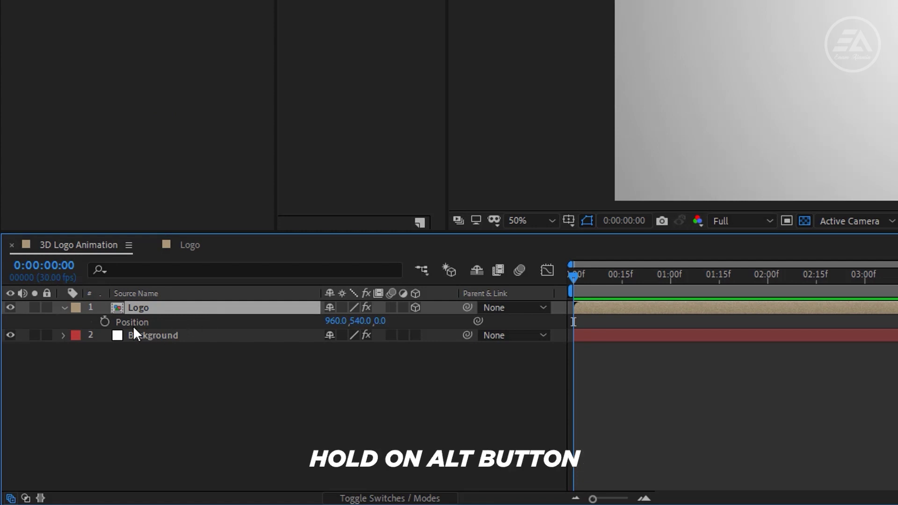
left_click(106, 322, "alt")
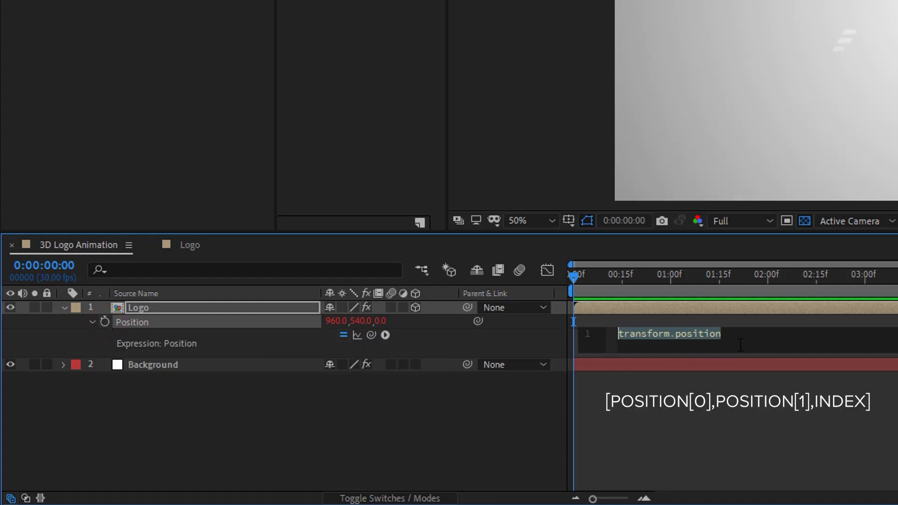
type("[position[0")
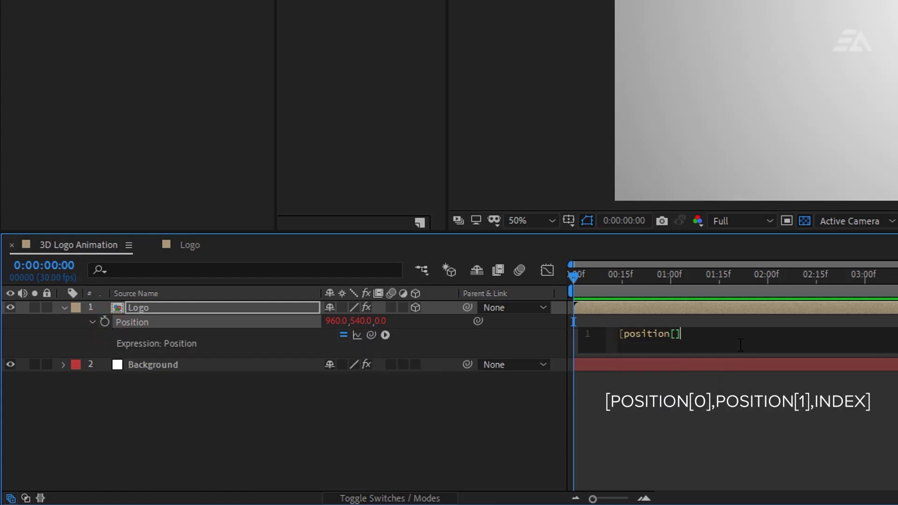
type("],position")
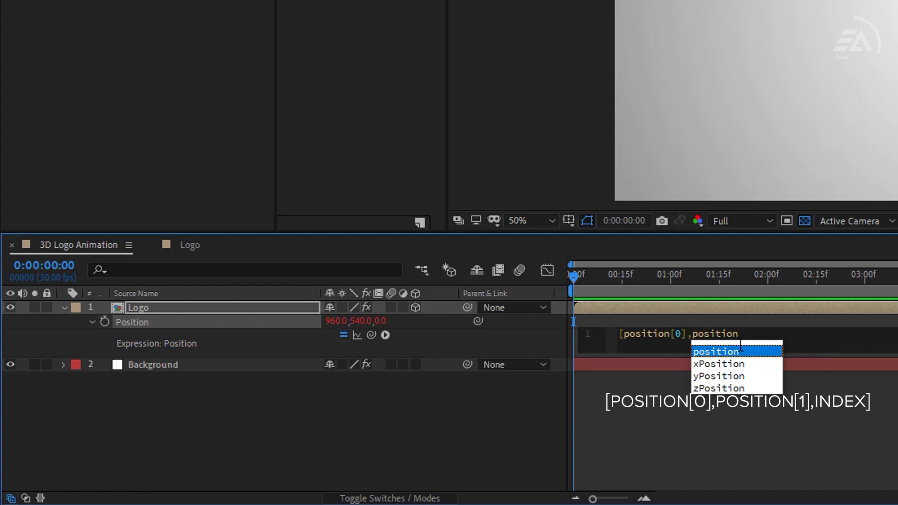
type("[1],index]")
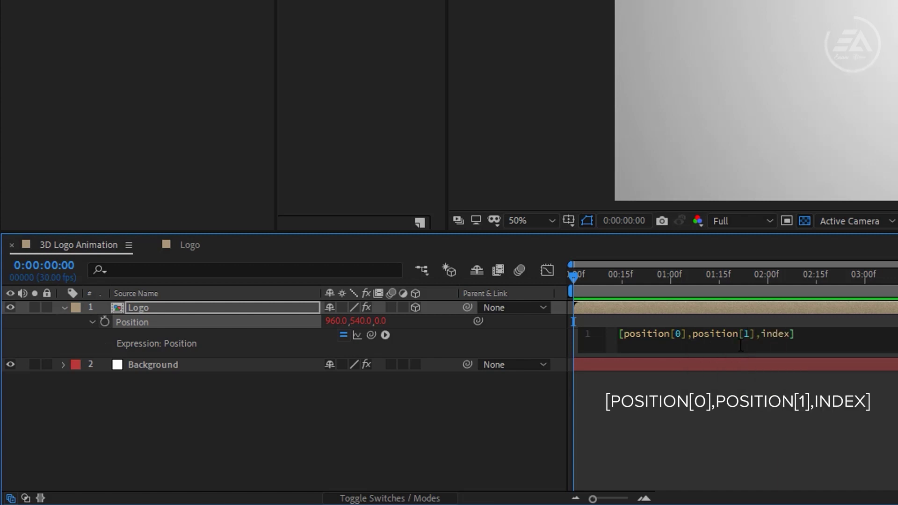
Duplicate the Logo layer into about 25 copies and delete Exposure from the top copy.
left_click(63, 308)
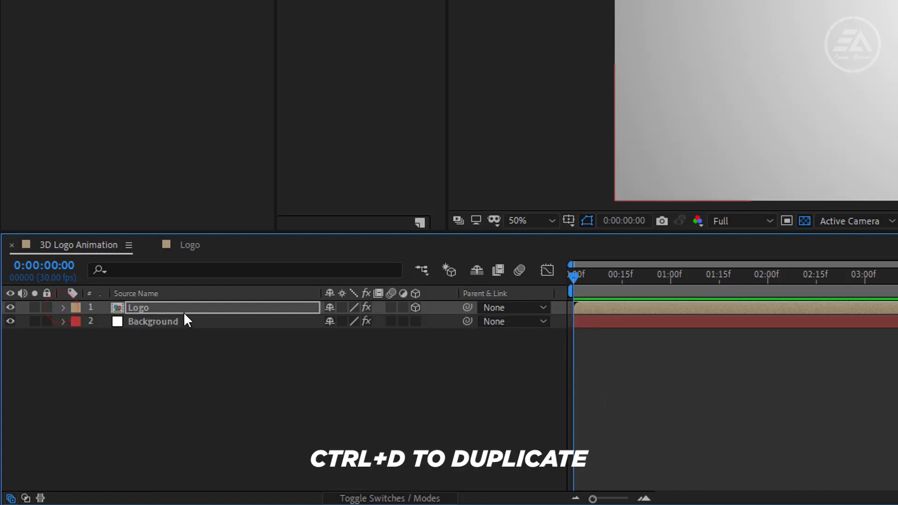
left_click(191, 308)
key("ctrl+d")
key("ctrl+d")
key("ctrl+d")
key("ctrl+d")
key("ctrl+d")
key("ctrl+d")
key("ctrl+d")
key("ctrl+d")
key("ctrl+d")
key("ctrl+d")
key("ctrl+d")
key("ctrl+d")
key("ctrl+d")
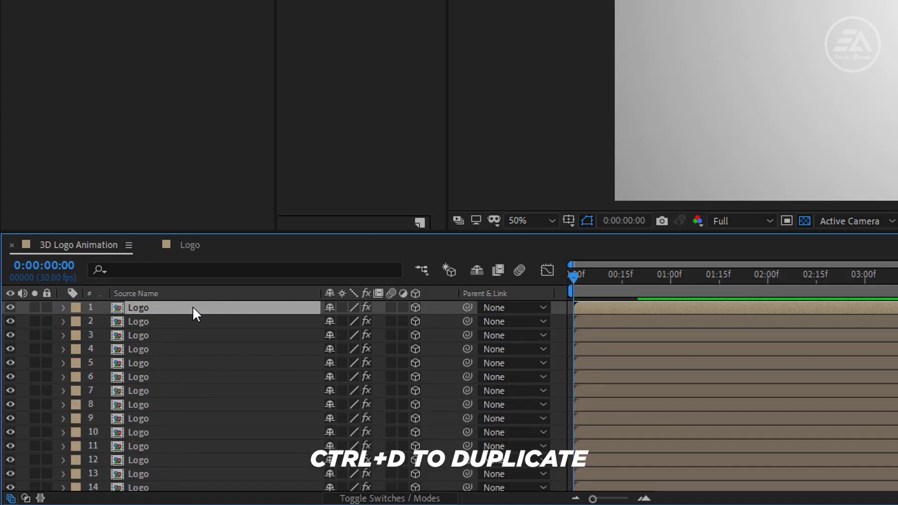
scroll(200, 314, "down", 5)
scroll(163, 471, "up", 5)
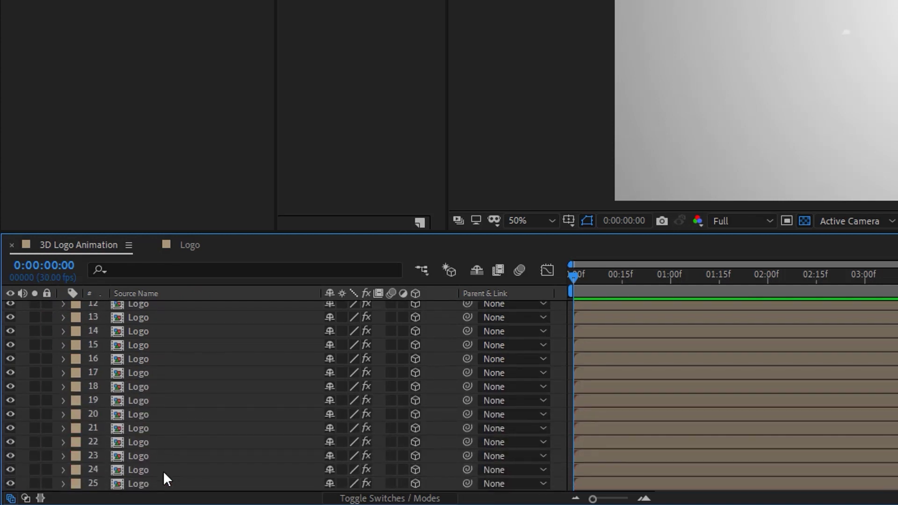
left_click(181, 309)
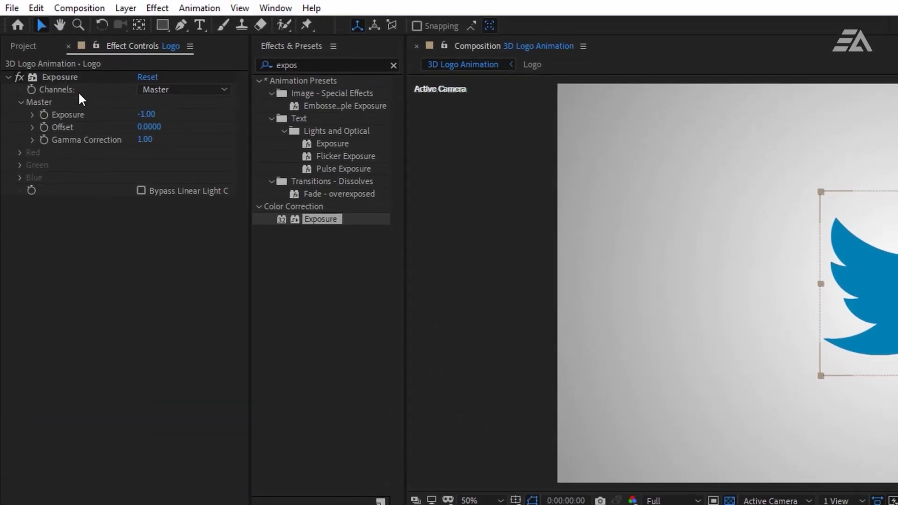
left_click(76, 80)
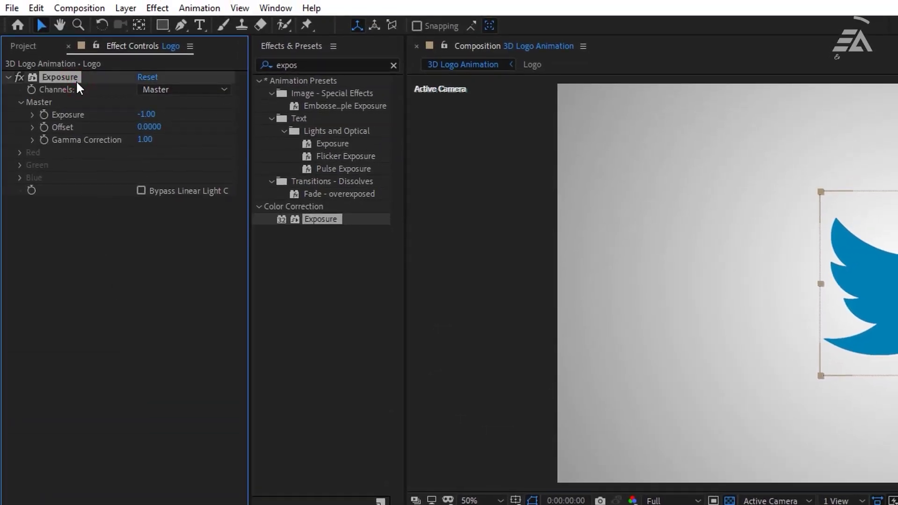
key("Delete")
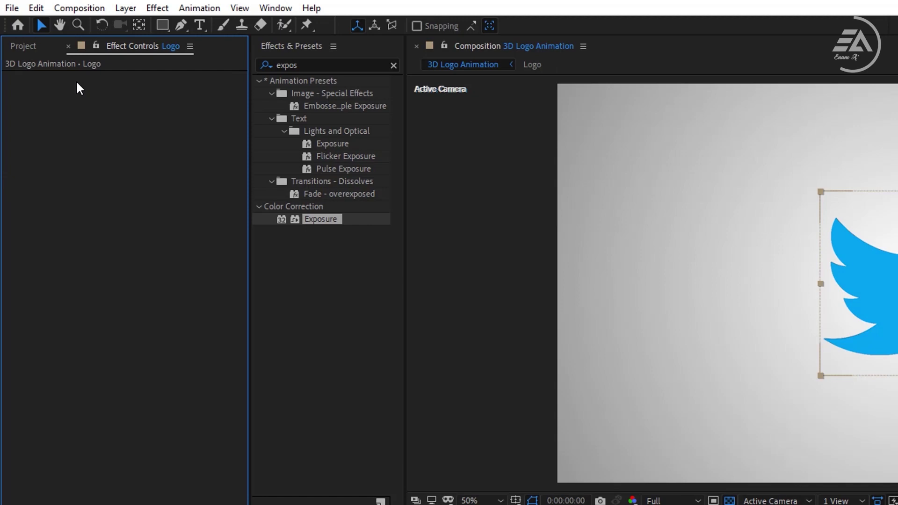
Add Camera 1 with the default 50mm two-node settings.
left_click(125, 8)
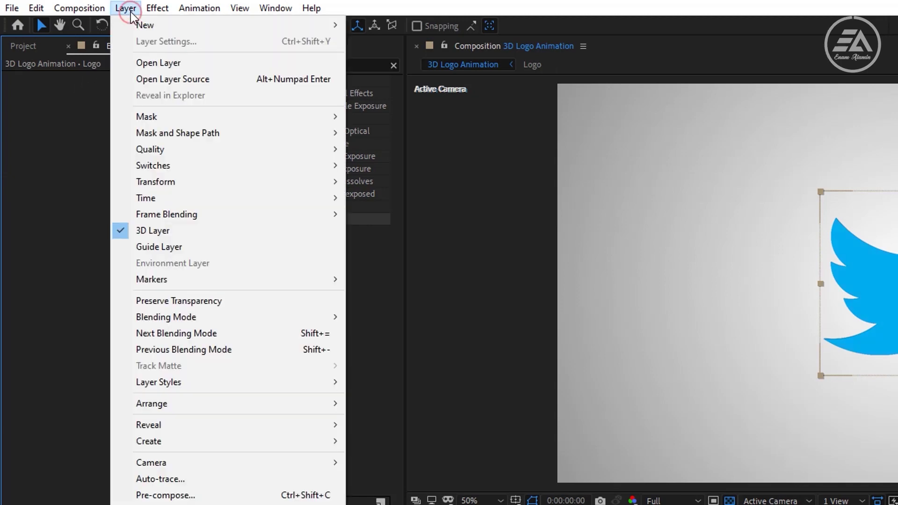
mouse_move(147, 26)
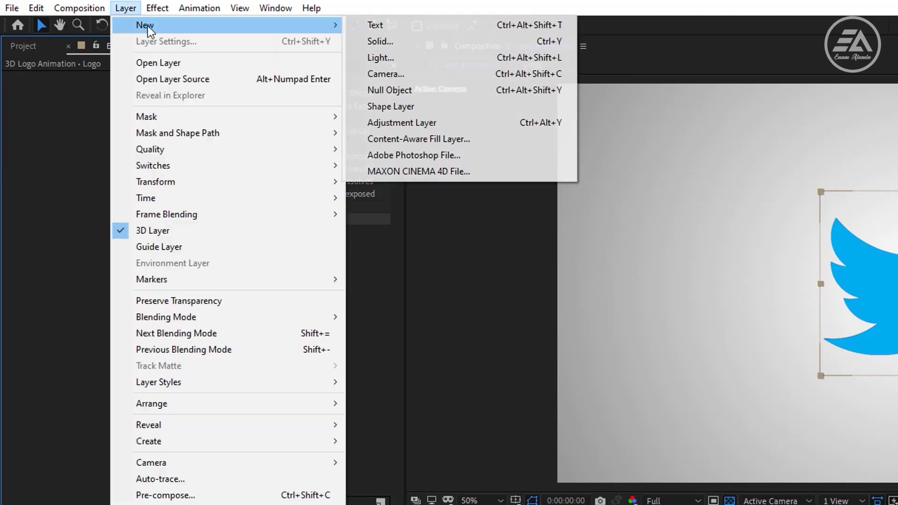
left_click(444, 76)
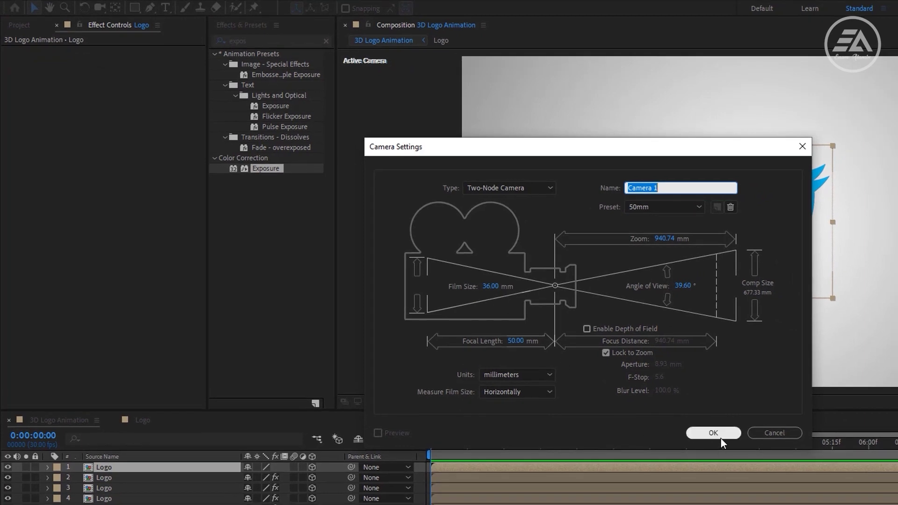
left_click(720, 437)
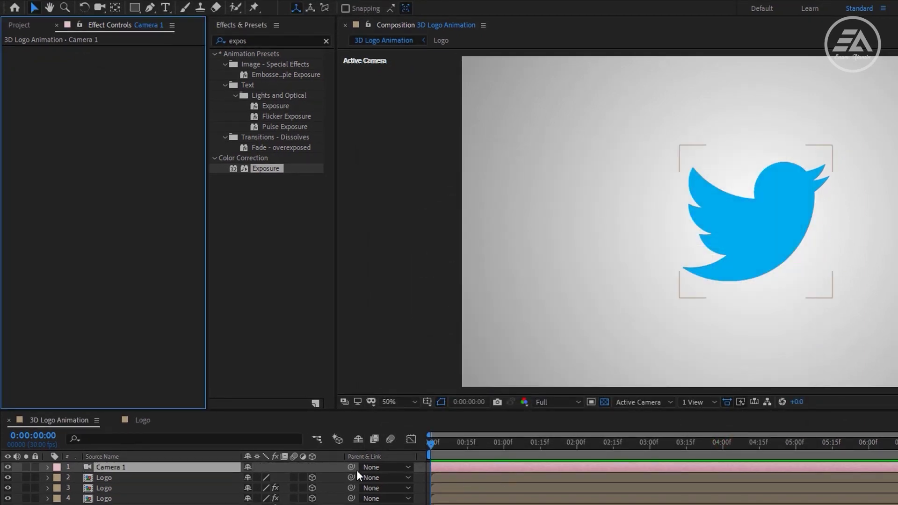
Set a Camera 1 Position keyframe at 4 seconds.
left_click(166, 467)
key("p")
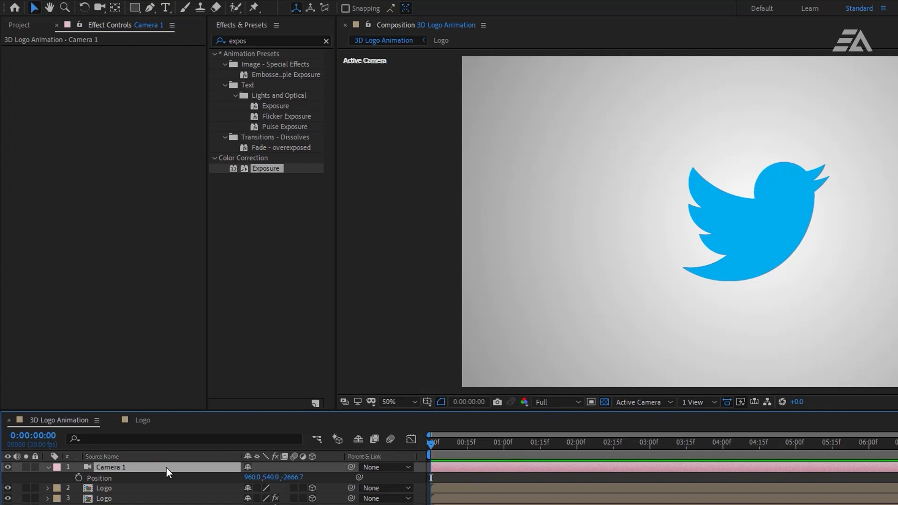
left_click(78, 478)
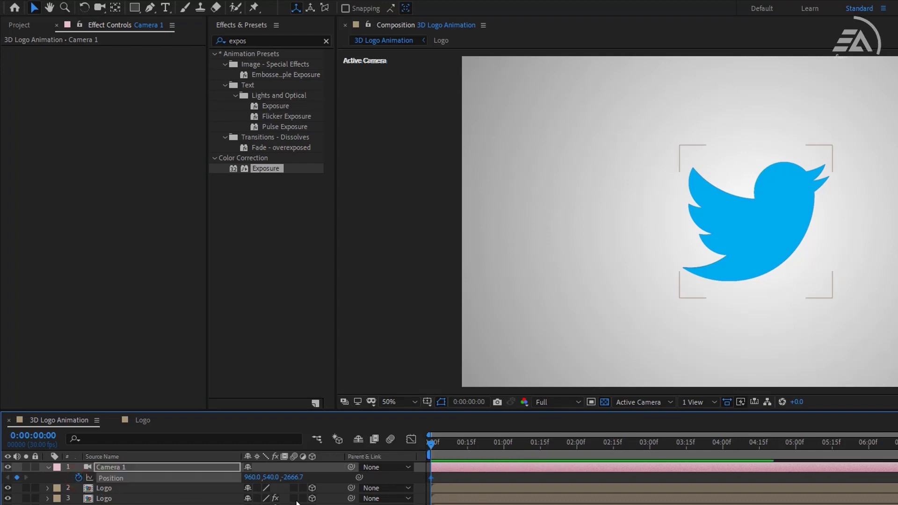
left_click_drag(431, 479, 487, 479)
left_click_drag(716, 476, 723, 475)
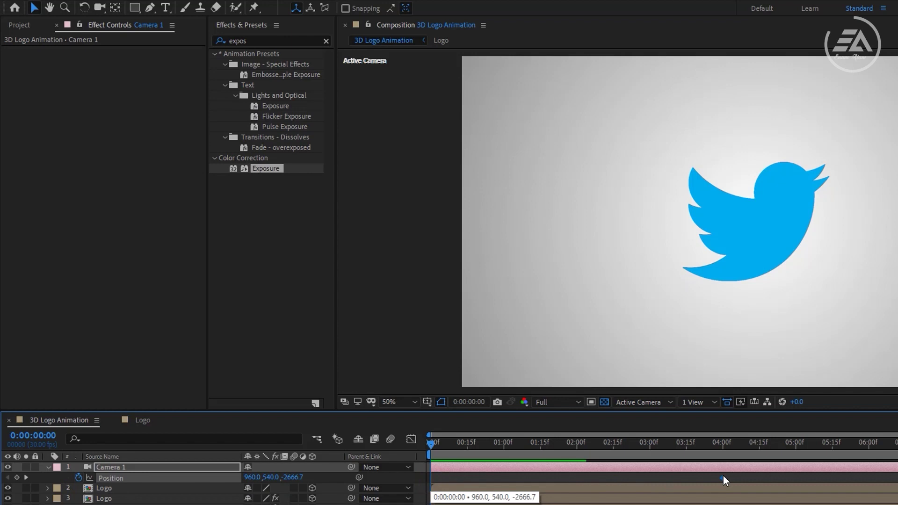
Orbit Camera 1 at the start to view the extruded bird at a tilted angle.
left_click(151, 466)
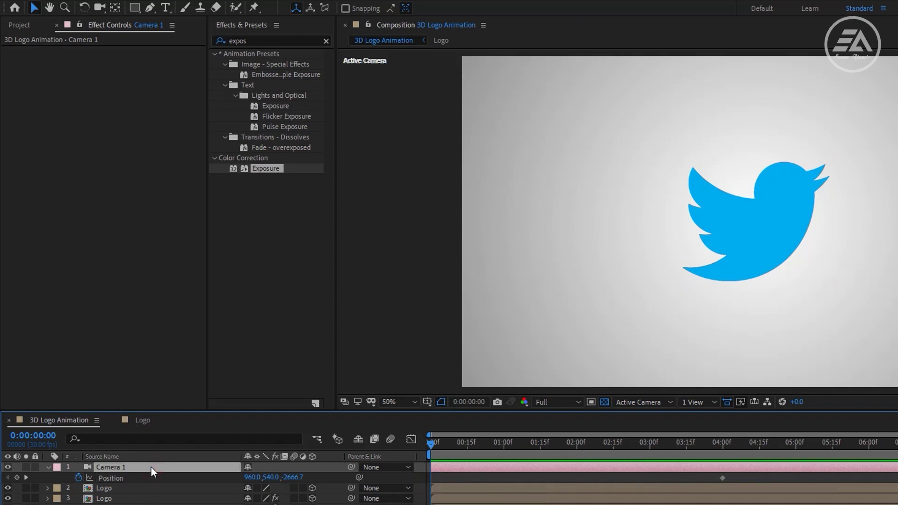
left_click_drag(105, 12, 189, 11)
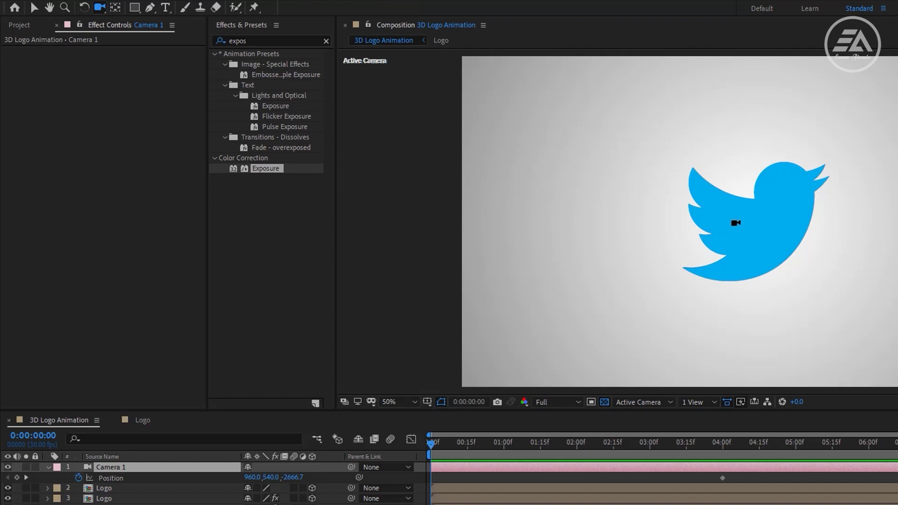
left_click_drag(737, 224, 792, 214)
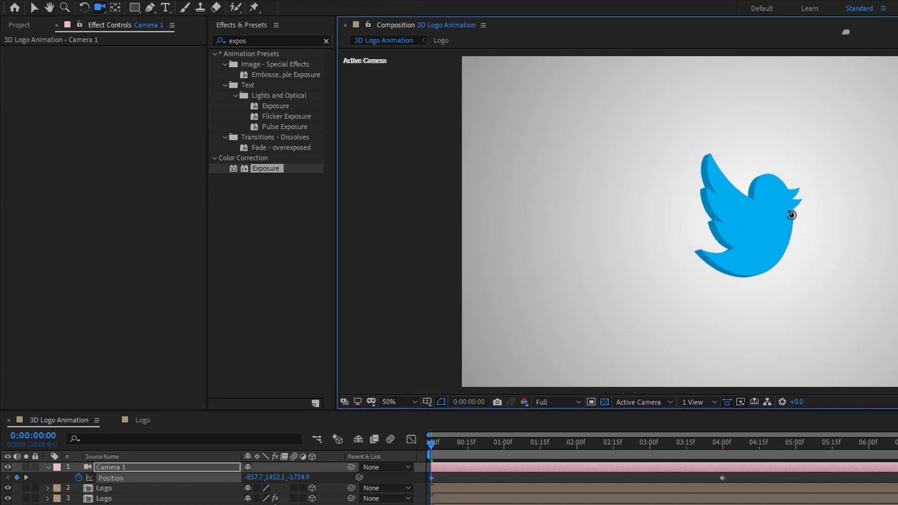
left_click_drag(791, 215, 792, 224)
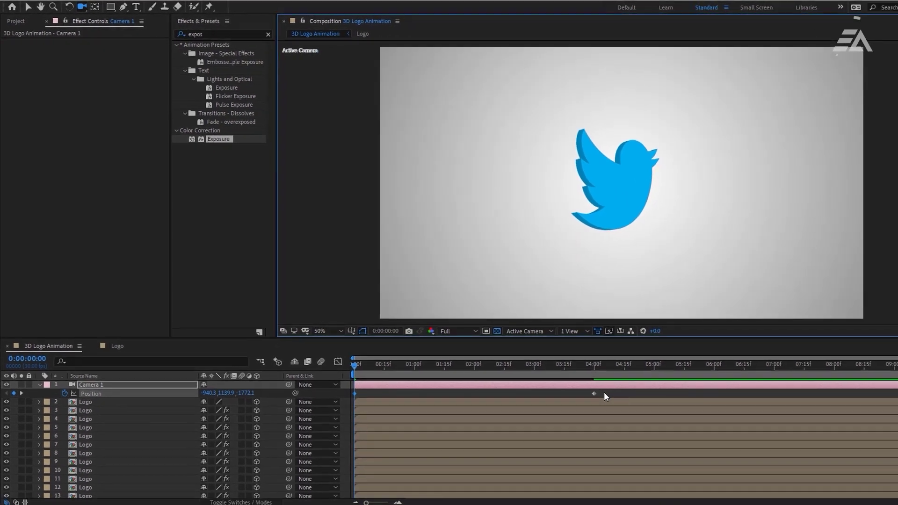
Apply Easy Ease to both Camera 1 Position keyframes.
left_click(735, 476)
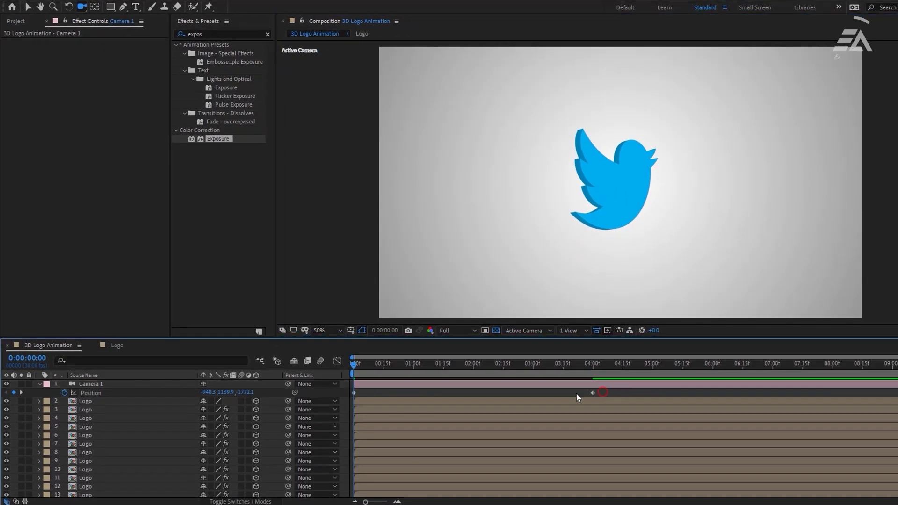
left_click_drag(577, 394, 397, 401)
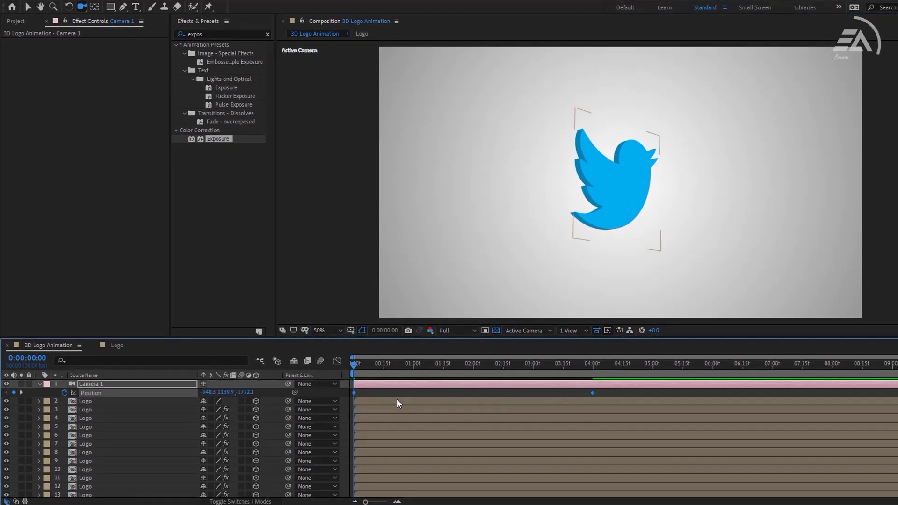
right_click(593, 392)
mouse_move(622, 387)
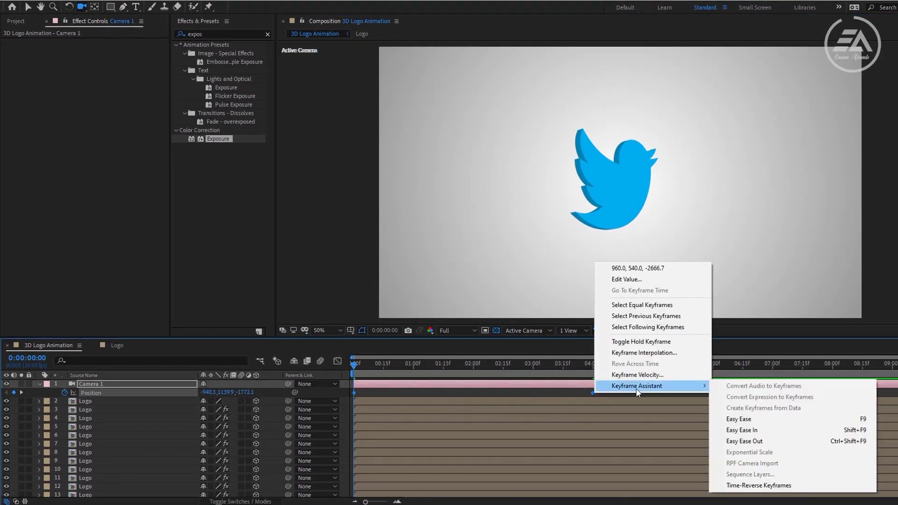
left_click(756, 421)
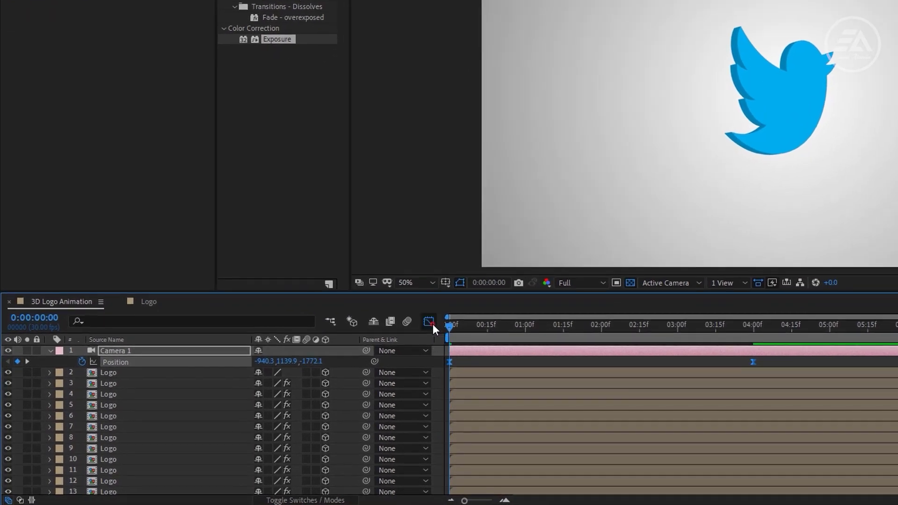
In the speed graph, lengthen the 4-second keyframe's influence so the camera glides in slowly.
left_click(337, 360)
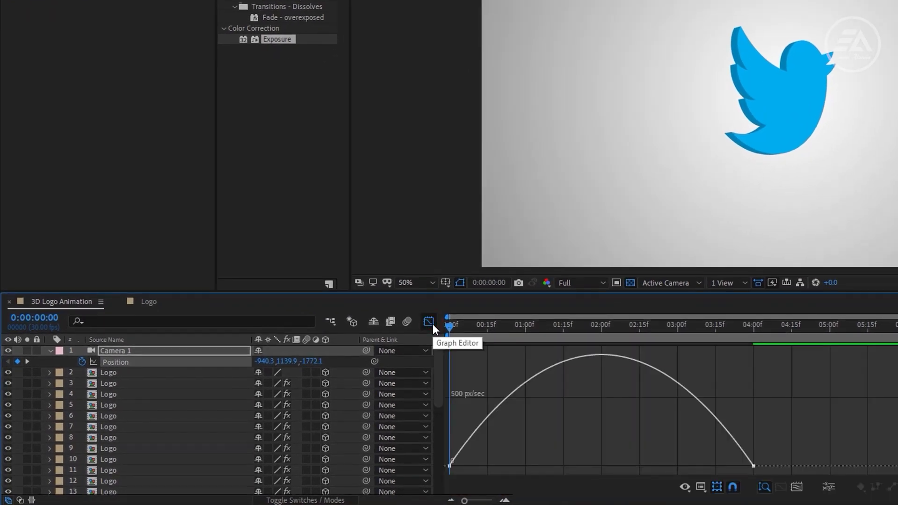
left_click_drag(664, 427, 784, 476)
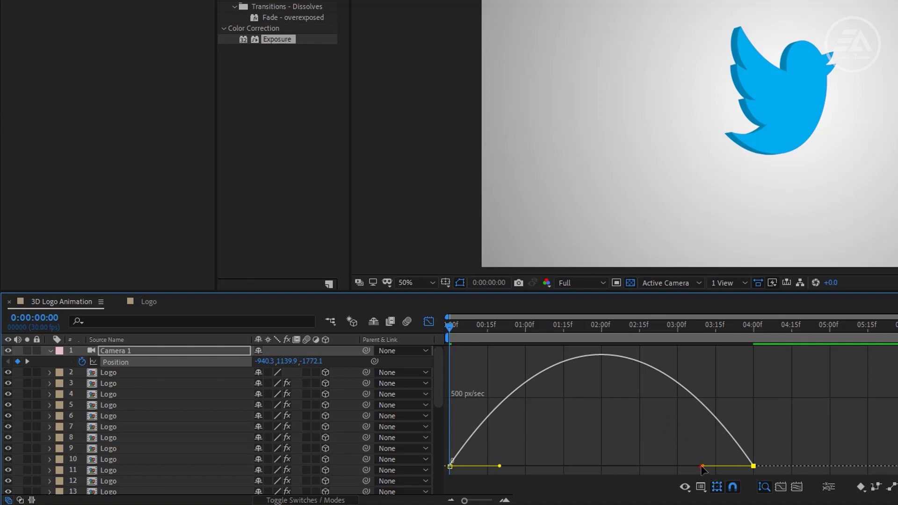
left_click_drag(702, 467, 638, 467)
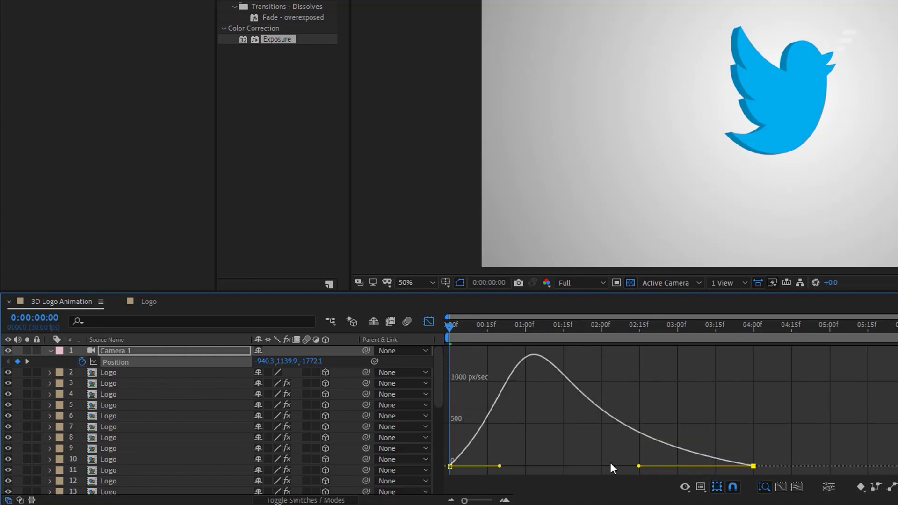
left_click(433, 324)
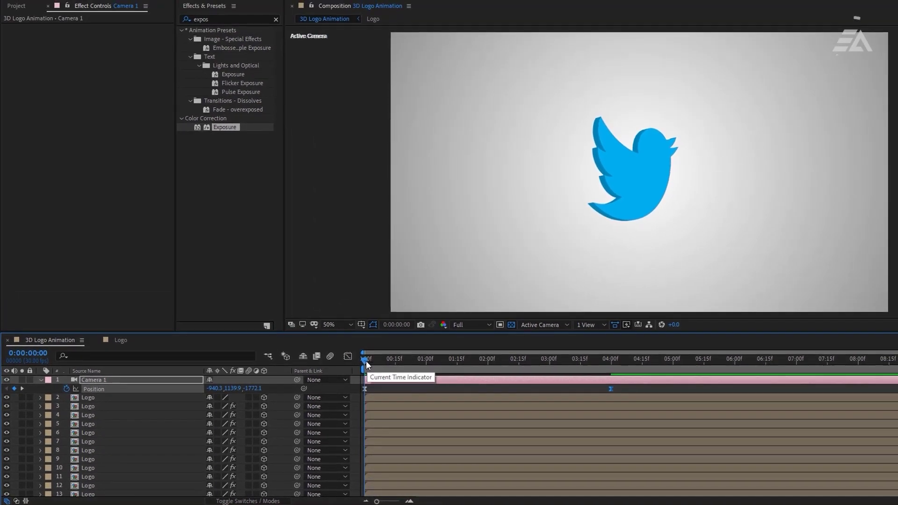
left_click_drag(366, 361, 436, 400)
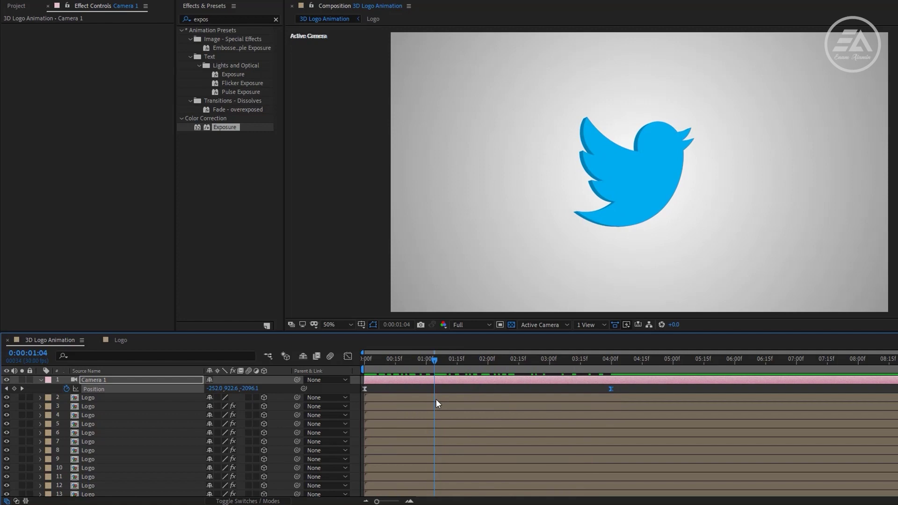
Find CC Light Sweep via a 'cc light' search and apply it to the top Logo layer.
left_click(114, 399)
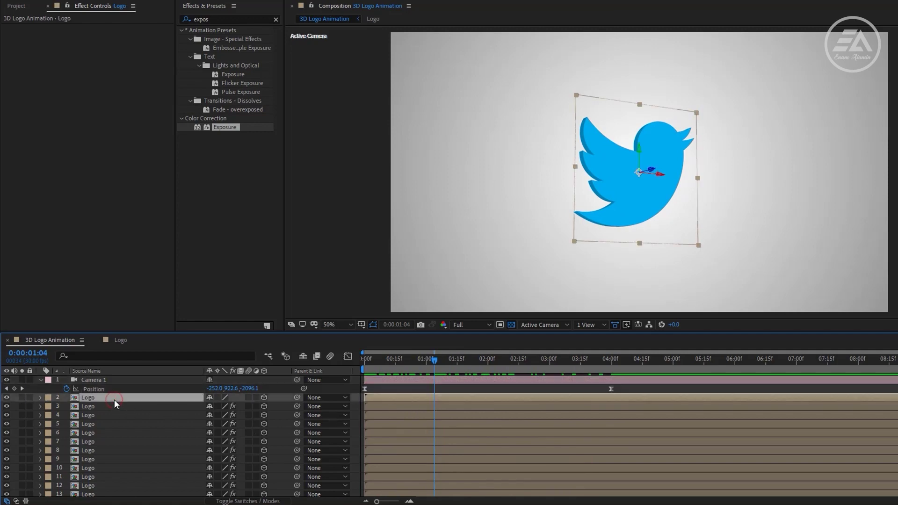
left_click(275, 20)
left_click(265, 21)
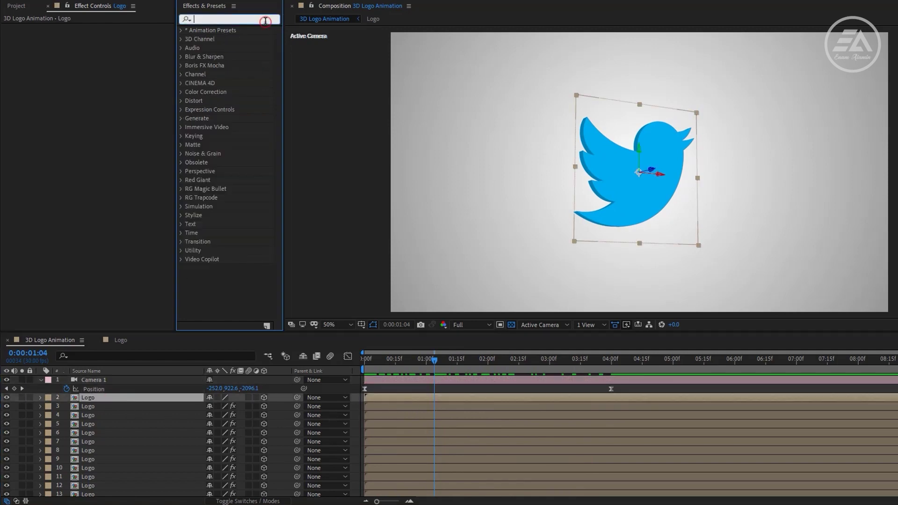
type("cc light")
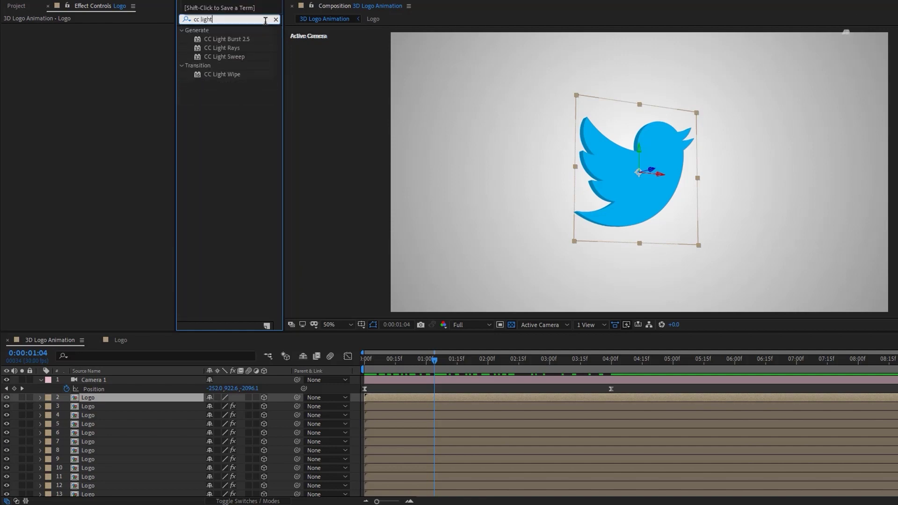
left_click_drag(233, 55, 119, 398)
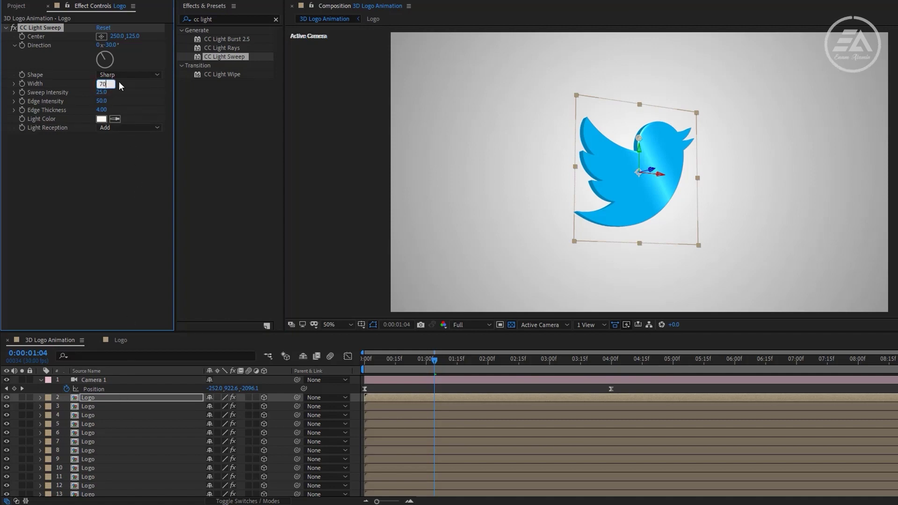
Set the light sweep's Width 70, Sweep Intensity 70 and Edge Intensity 80.
key("Tab")
type("7")
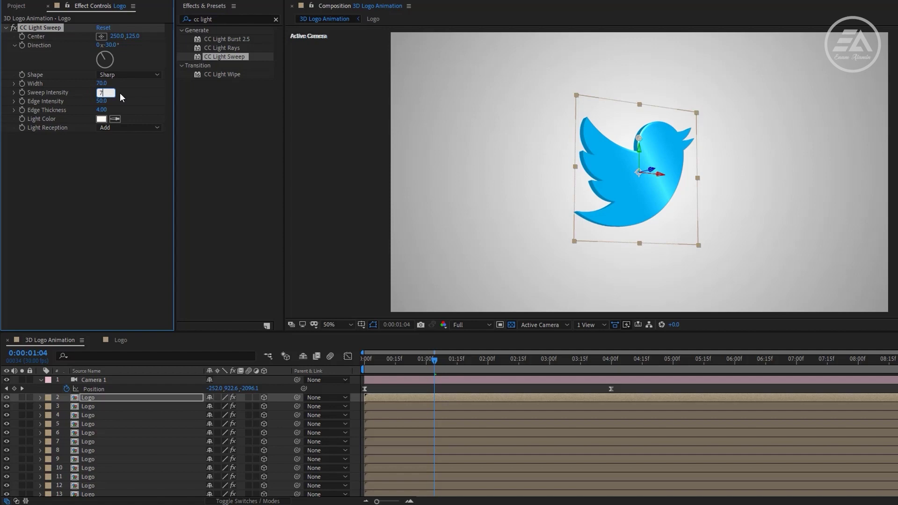
type("0")
key("Tab")
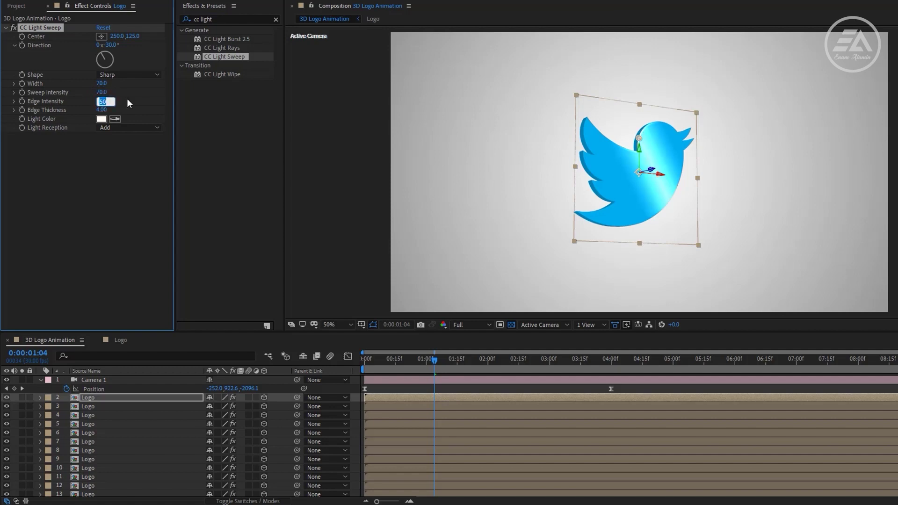
key("Return")
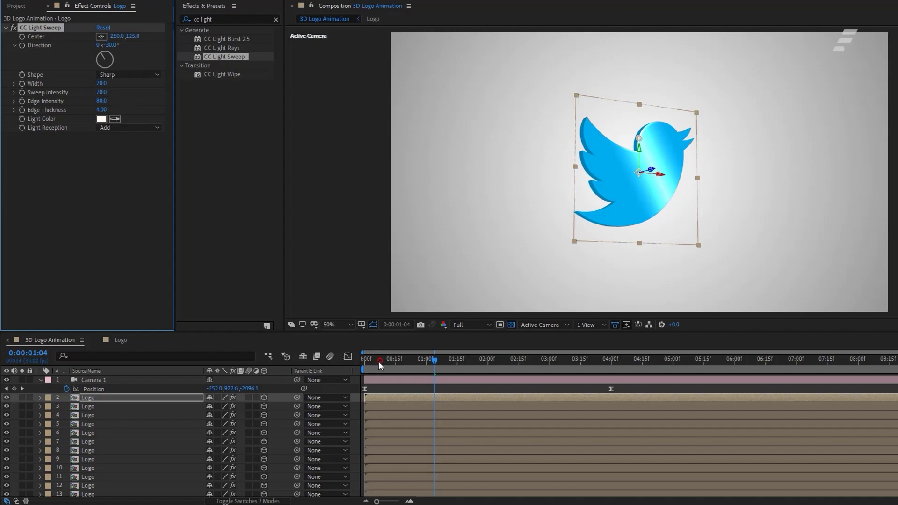
Keyframe the sweep Center left of the bird at 0:00, then at 753.7, -236.7 at 4:00.
left_click_drag(378, 362, 346, 369)
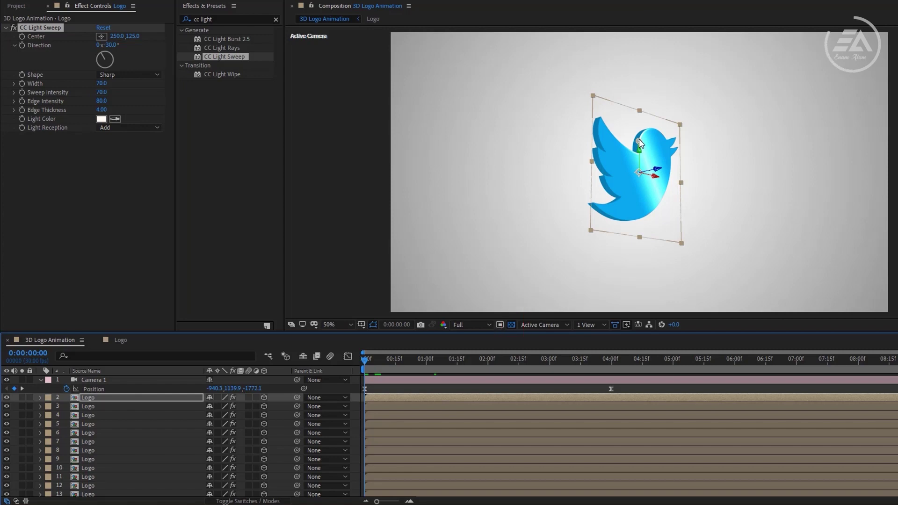
left_click_drag(639, 140, 477, 186)
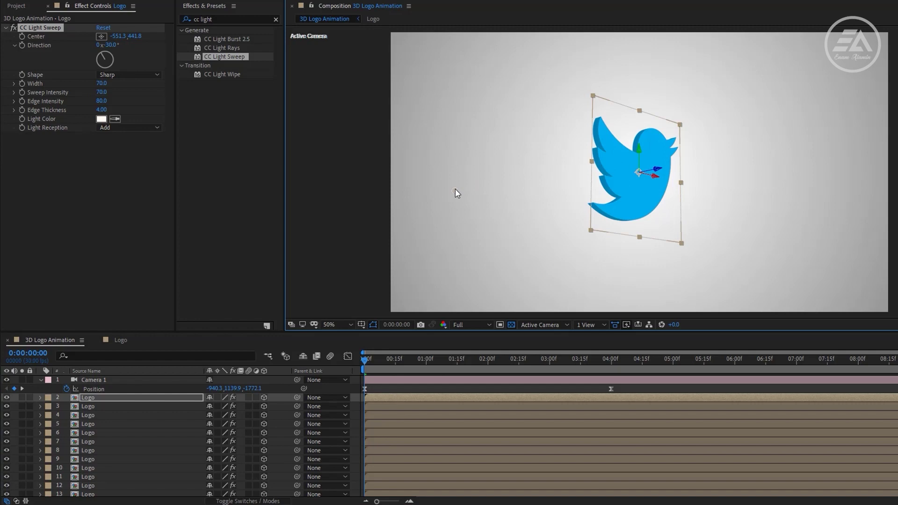
left_click(24, 36)
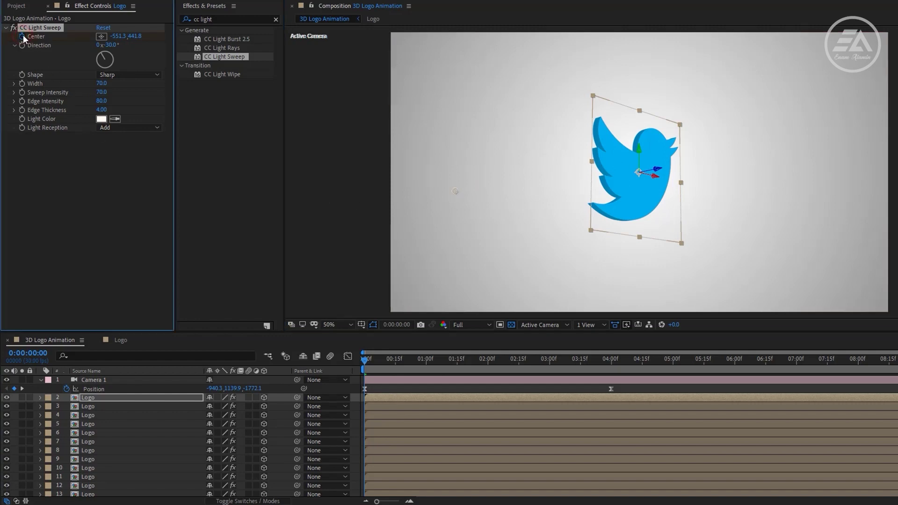
left_click_drag(601, 360, 611, 364)
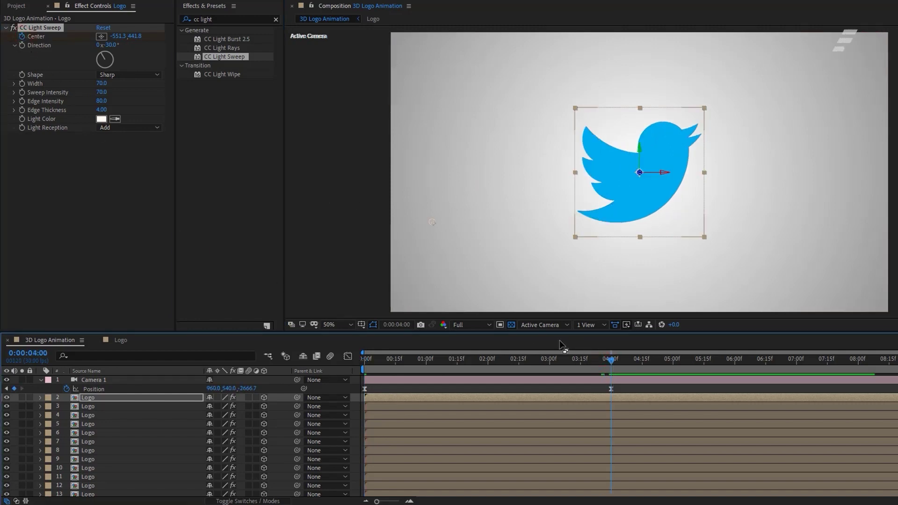
left_click_drag(434, 221, 768, 50)
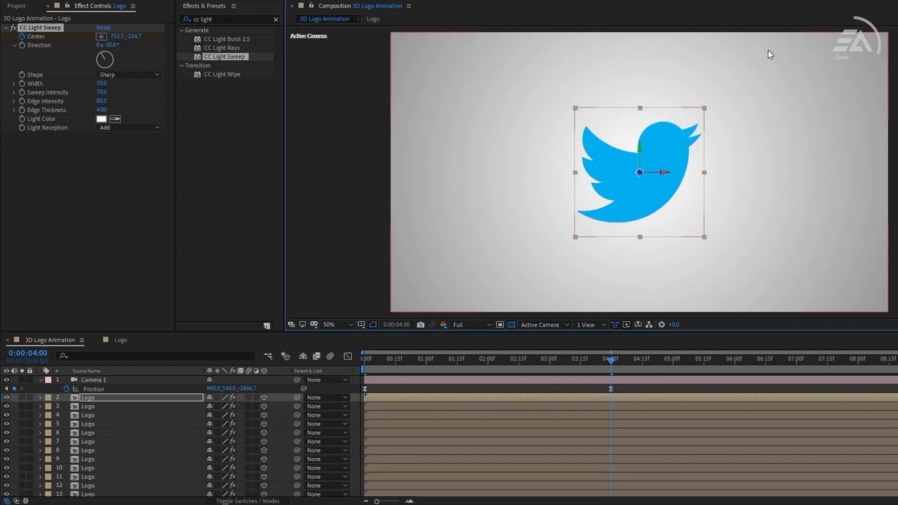
left_click(365, 359)
key("space")
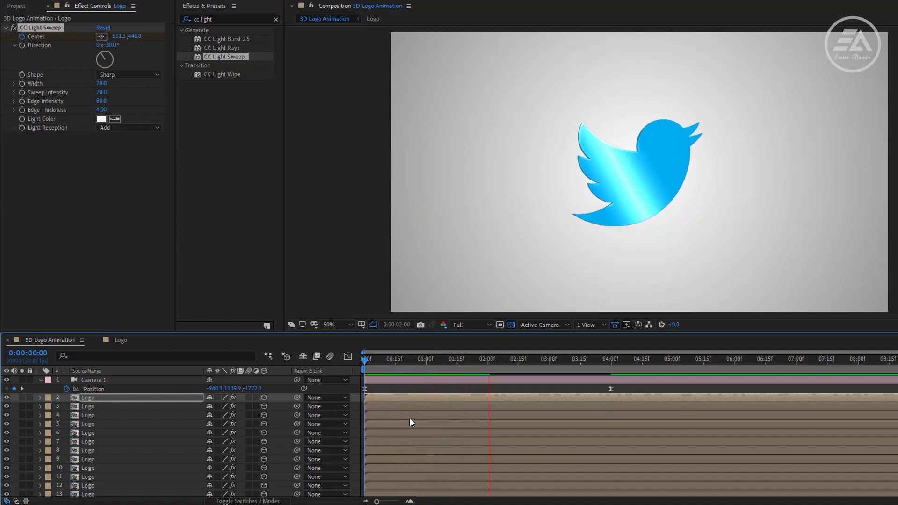
left_click(373, 360)
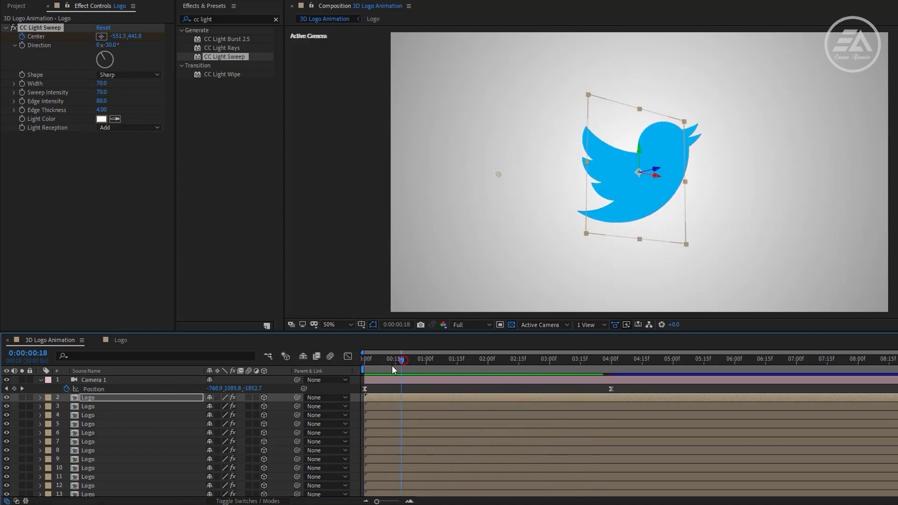
key("space")
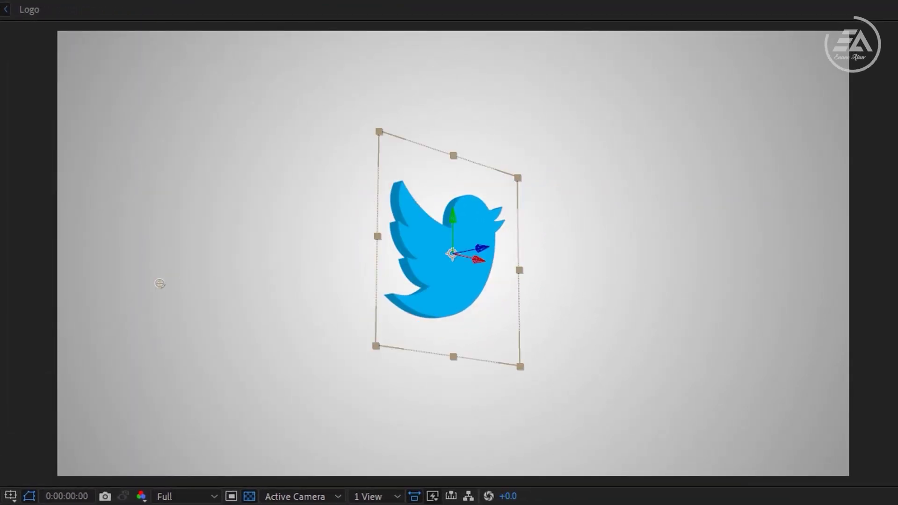
key("space")
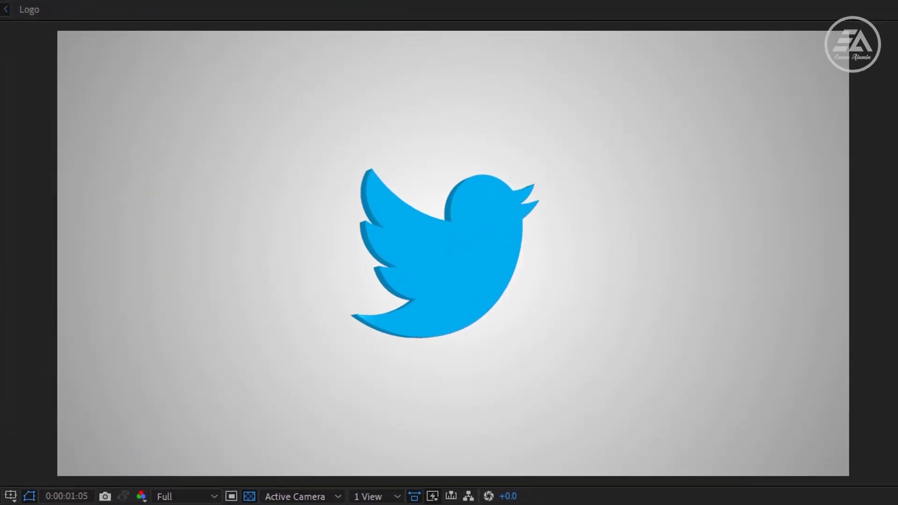